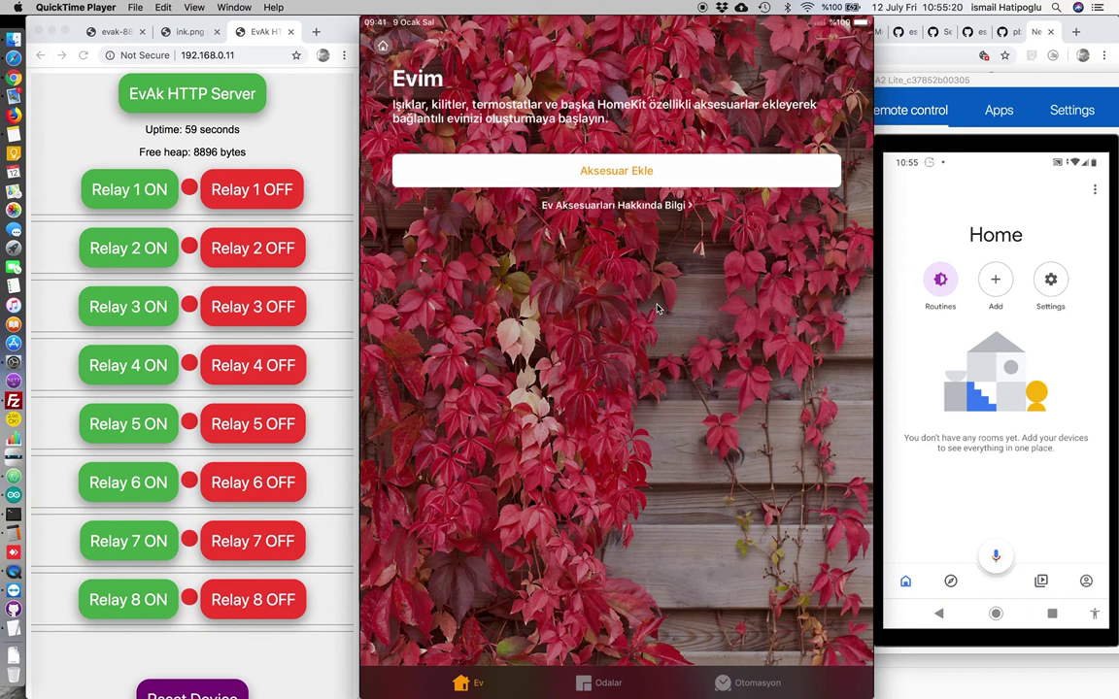
View the ink.png device photo and the EvAk Kontrol page, returning to the EvAk HTTP Server page.
mouse_move(657, 309)
left_click(157, 32)
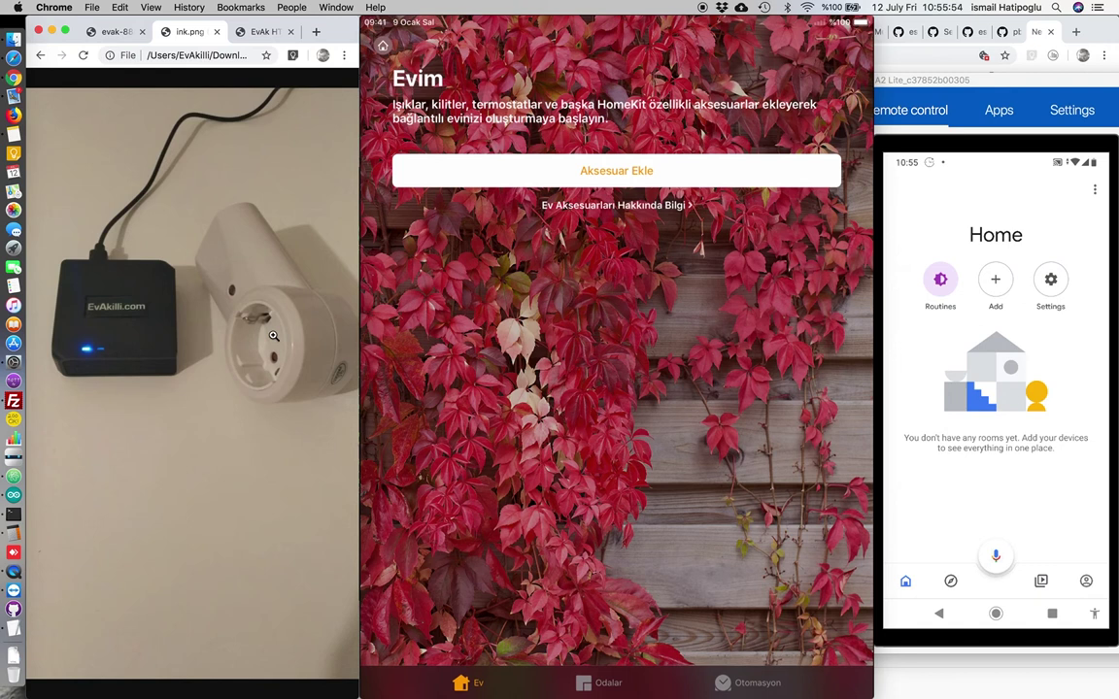
left_click(112, 38)
left_click(201, 276)
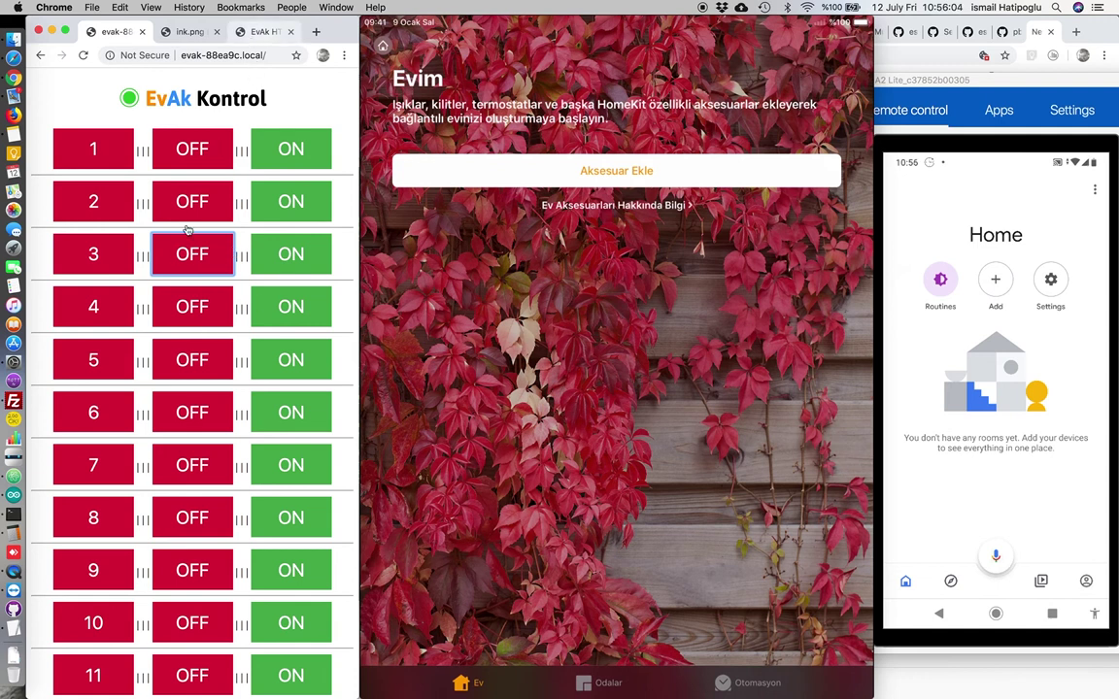
left_click(254, 32)
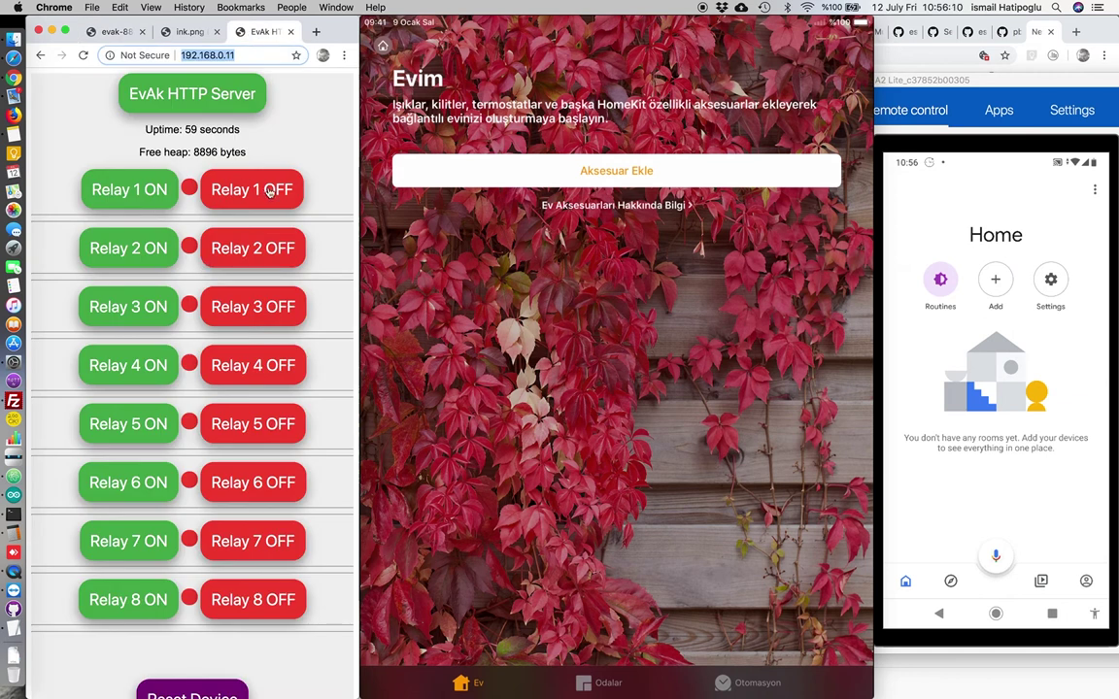
Join the Mac to the EvAk-Broker-134555 Wi-Fi network to bring up its device setup page.
mouse_move(701, 267)
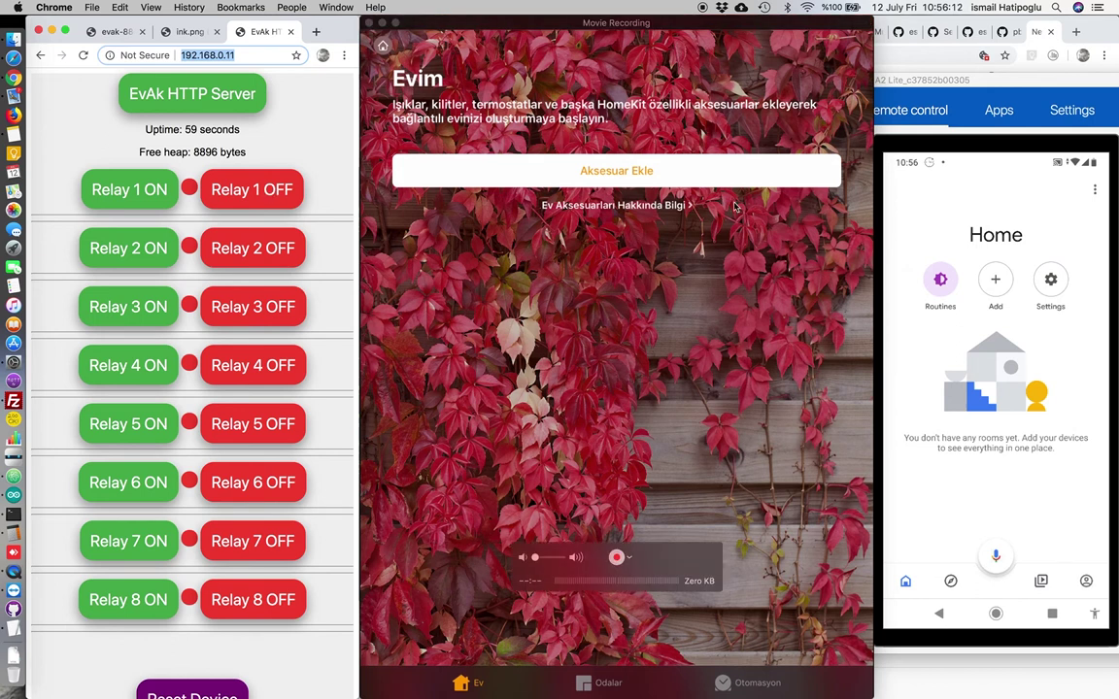
left_click(808, 8)
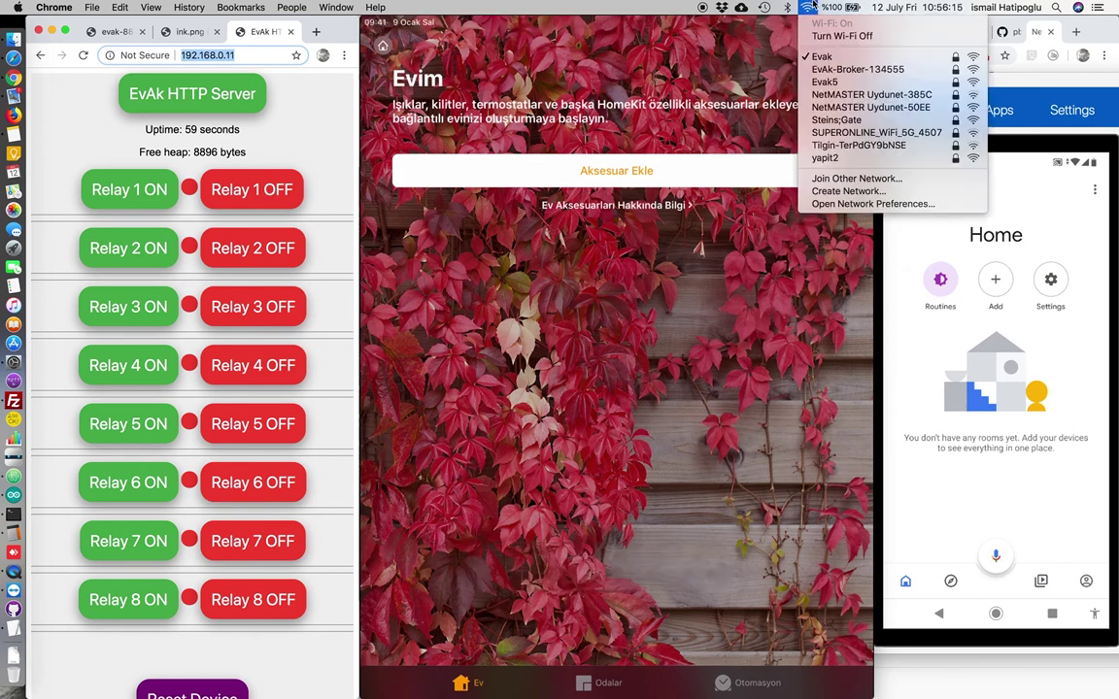
left_click(831, 70)
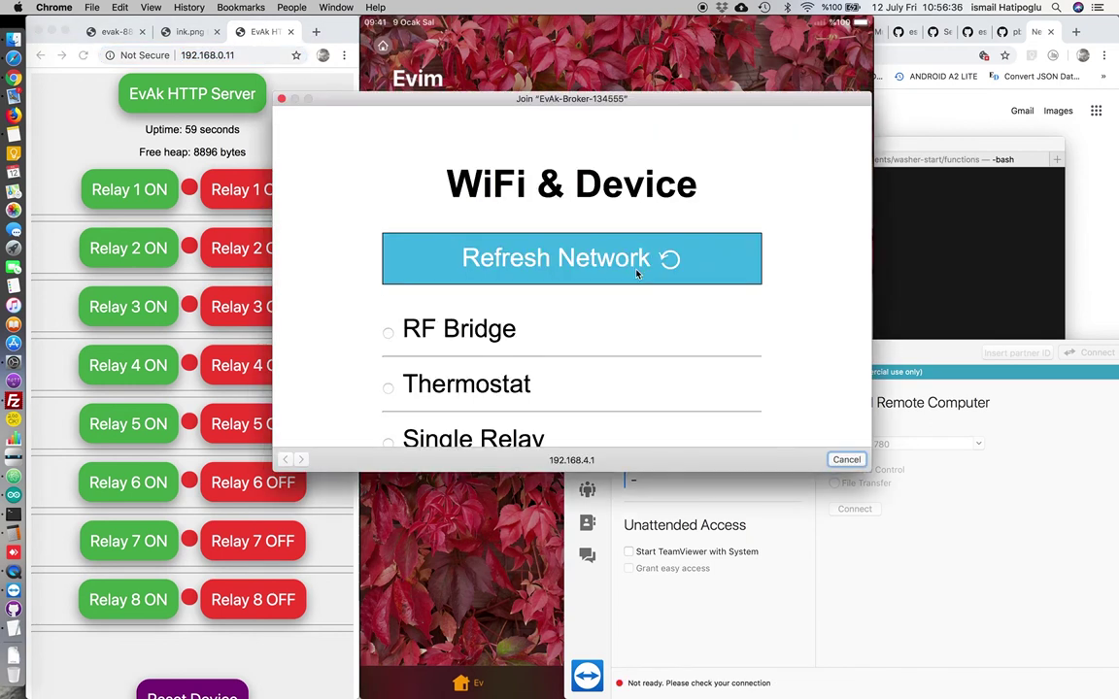
Choose RF Bridge as the device type and set the number of switches to 6.
left_click(387, 334)
scroll(584, 332, "down", 2)
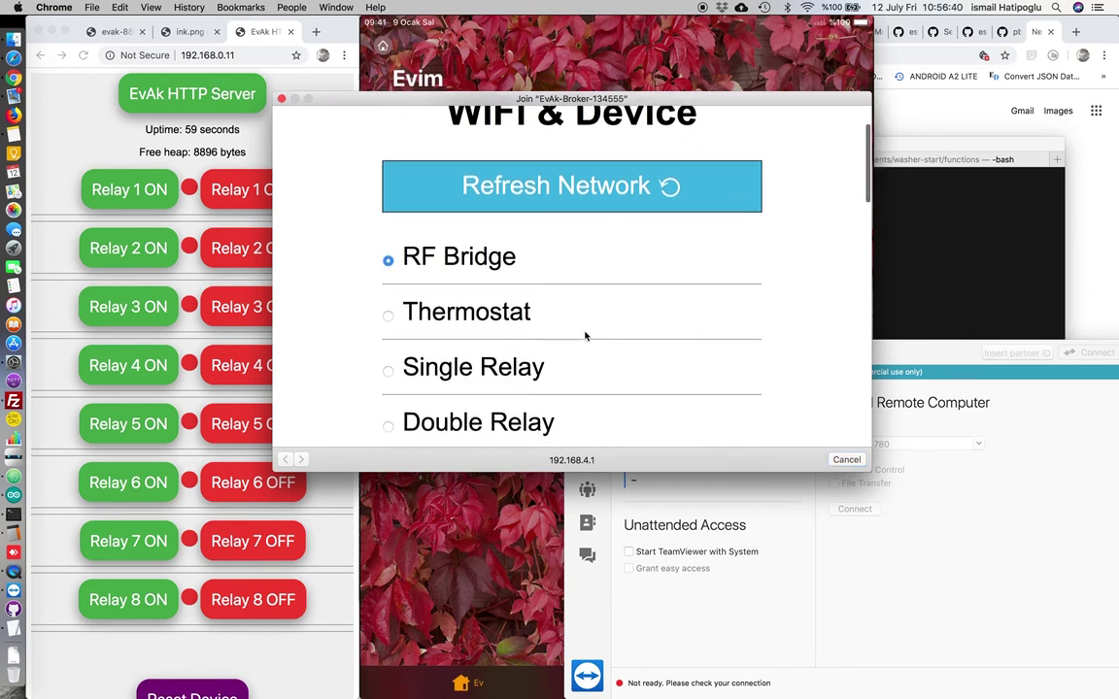
scroll(584, 335, "down", 4)
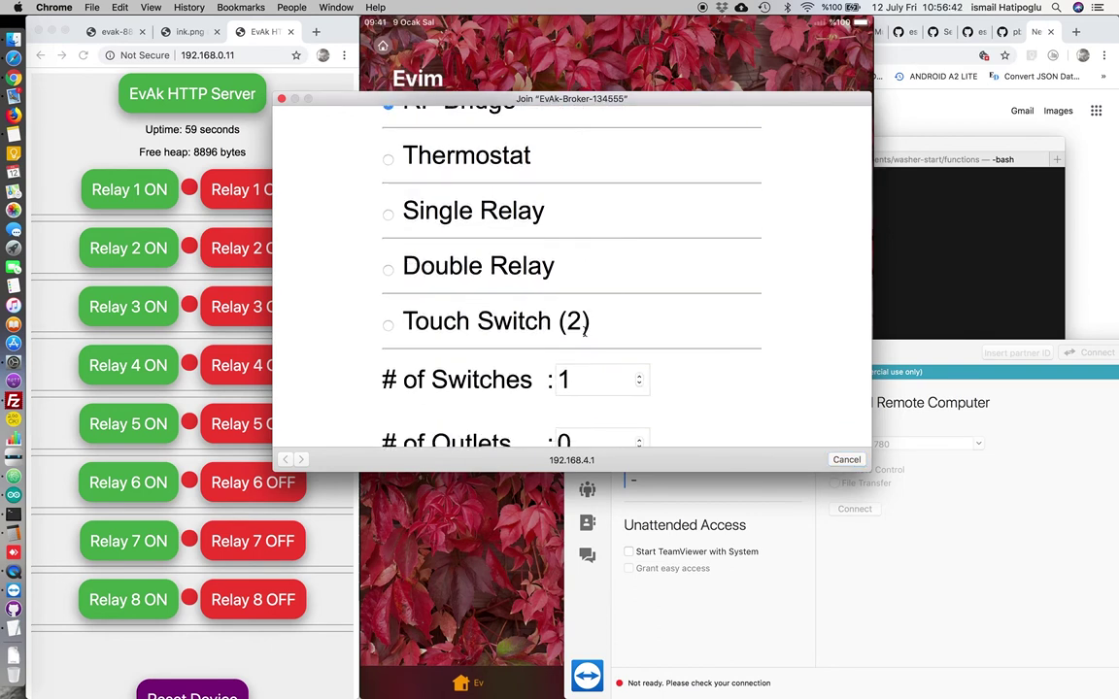
left_click(579, 384)
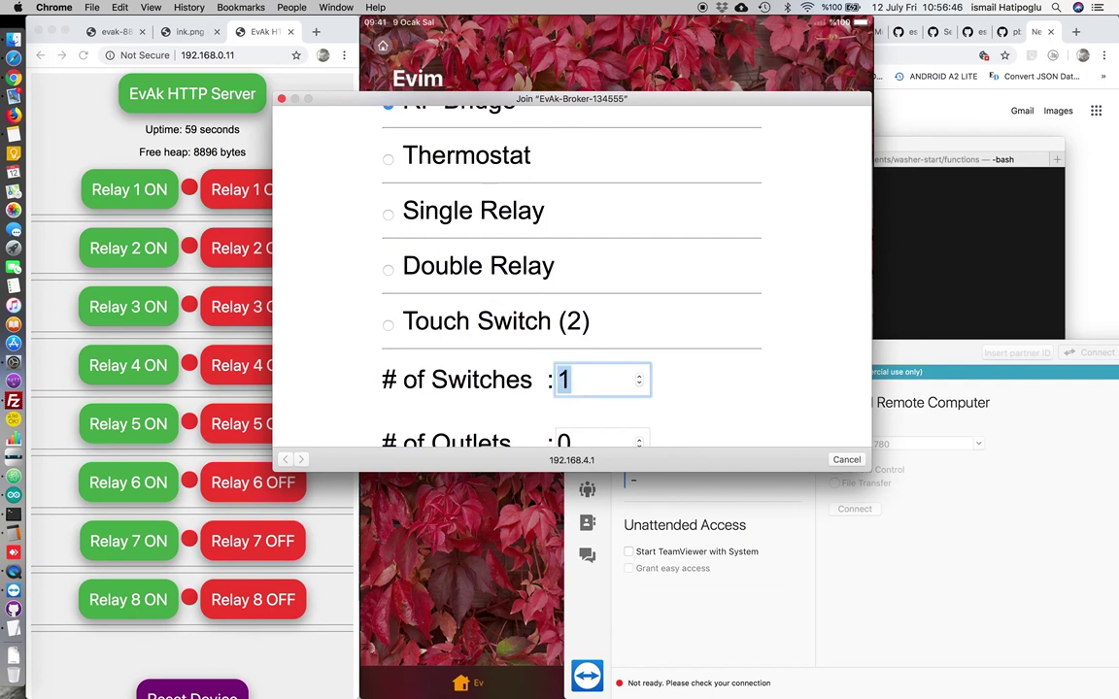
type("6")
key("BackSpace")
type("1")
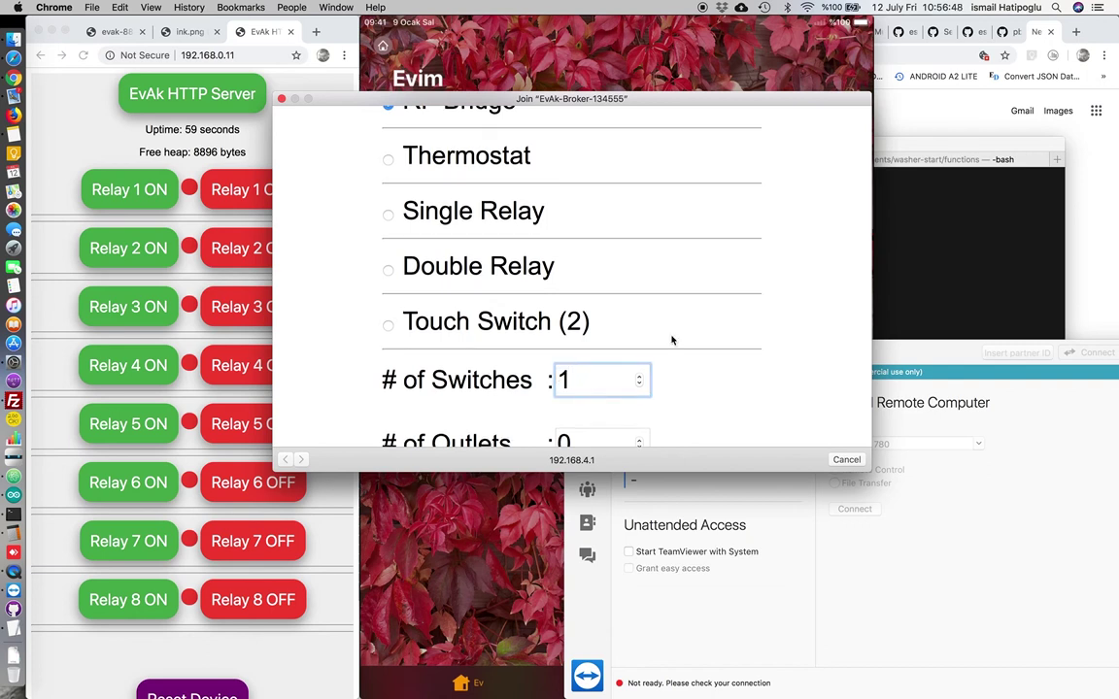
scroll(739, 312, "down", 3)
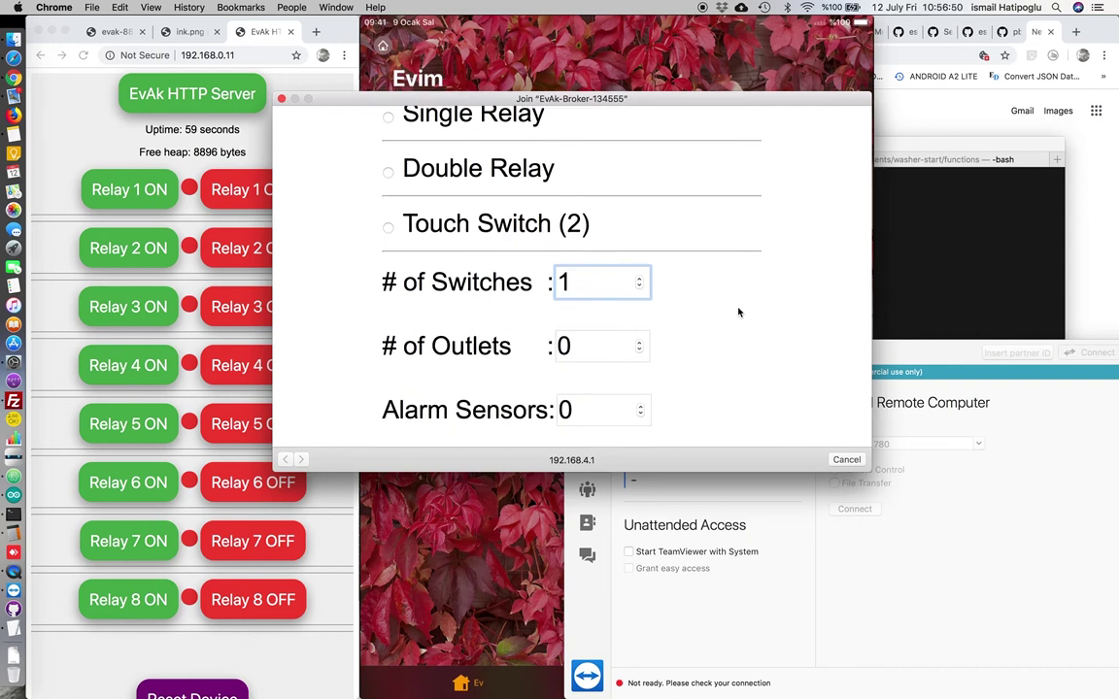
key("shift+Left")
type("6")
key("Tab")
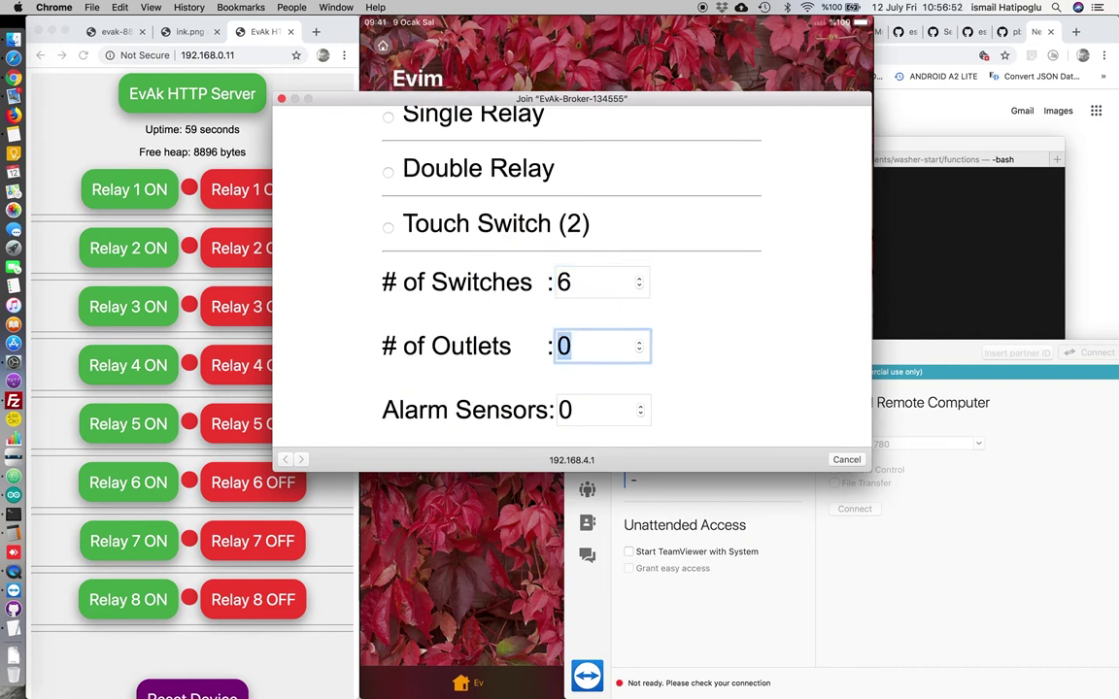
Set the number of outlets to 2 for the RF Bridge.
type("2")
scroll(810, 277, "up", 1)
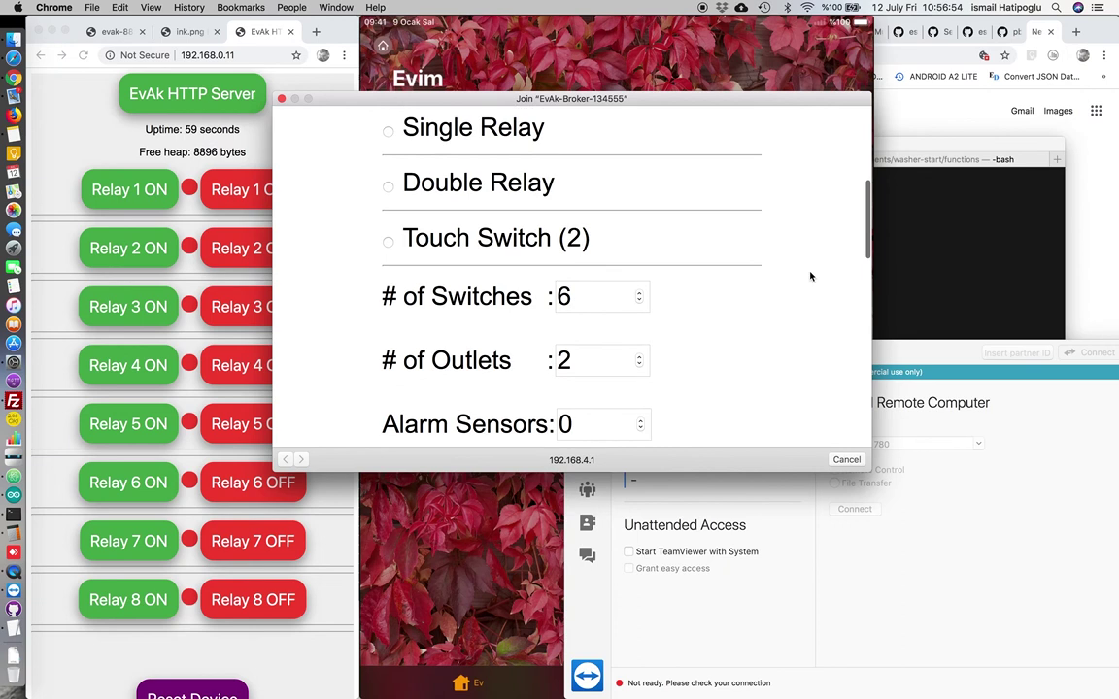
scroll(580, 289, "up", 3)
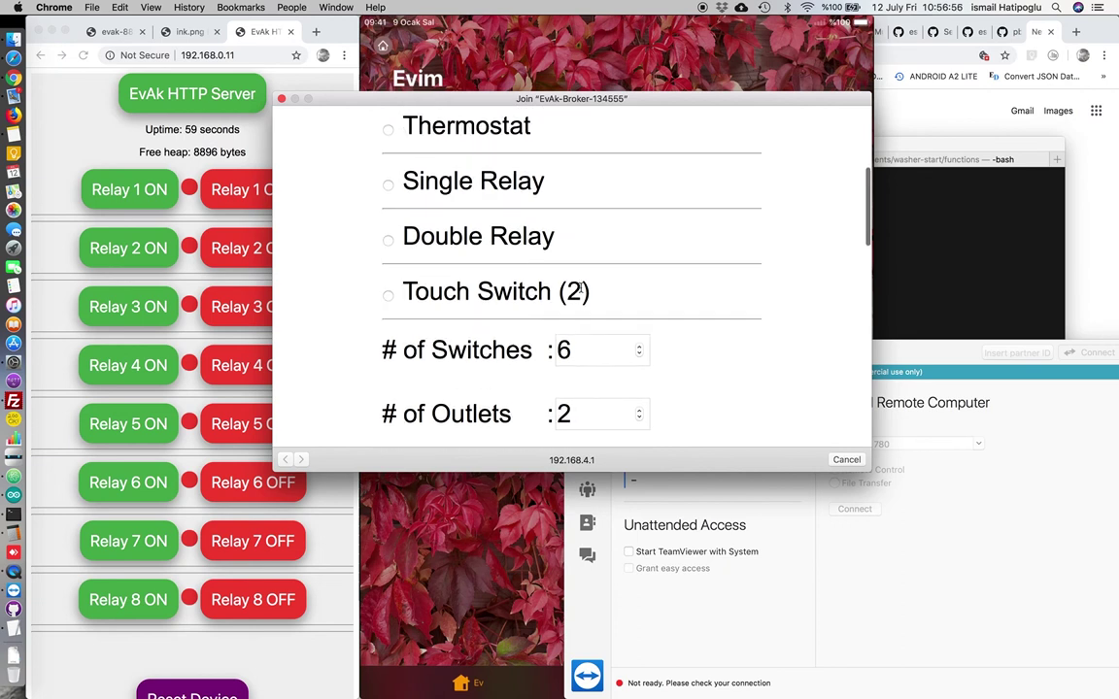
scroll(580, 283, "up", 4)
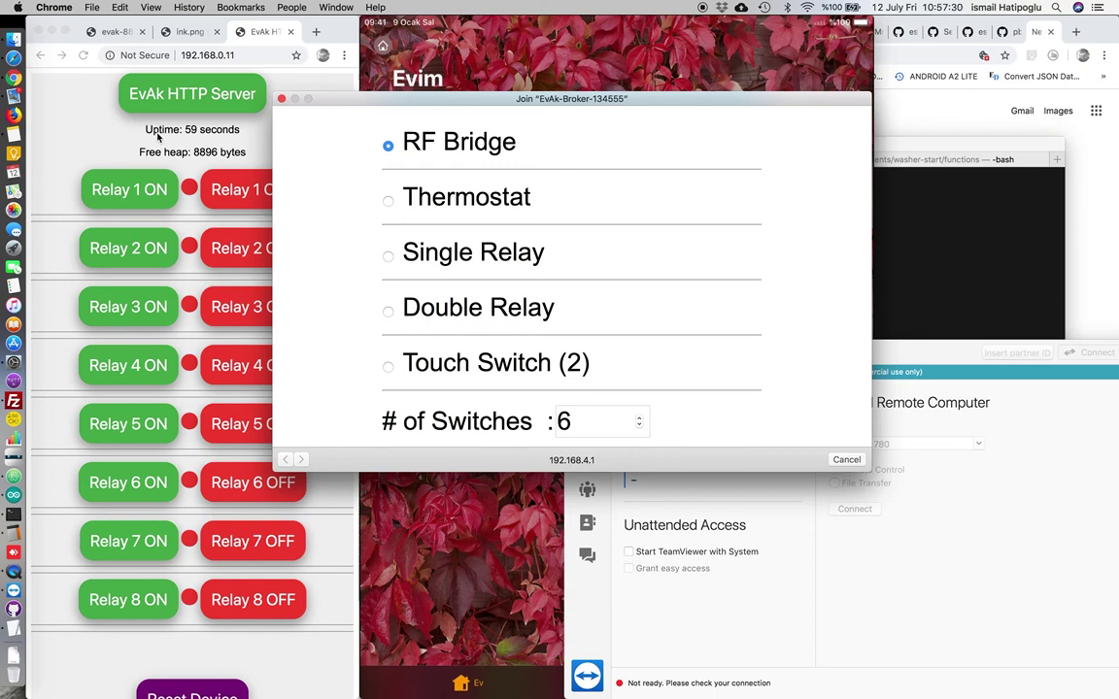
left_click(521, 76)
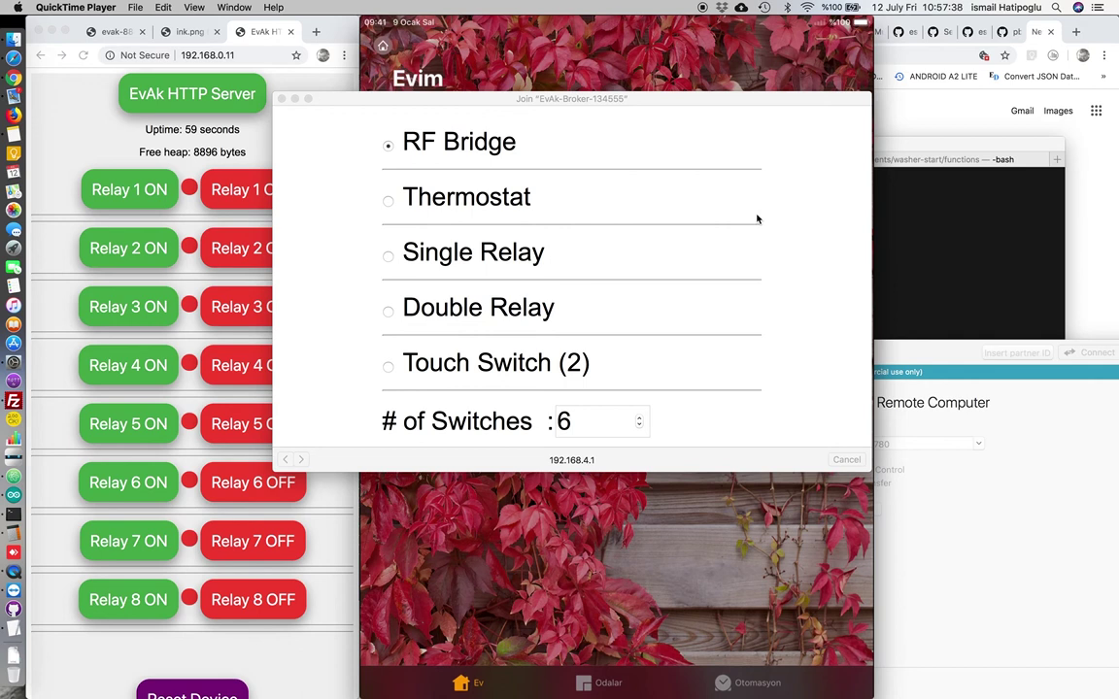
Enable Google Home in the broker's WiFi & Device settings.
scroll(757, 218, "down", 10)
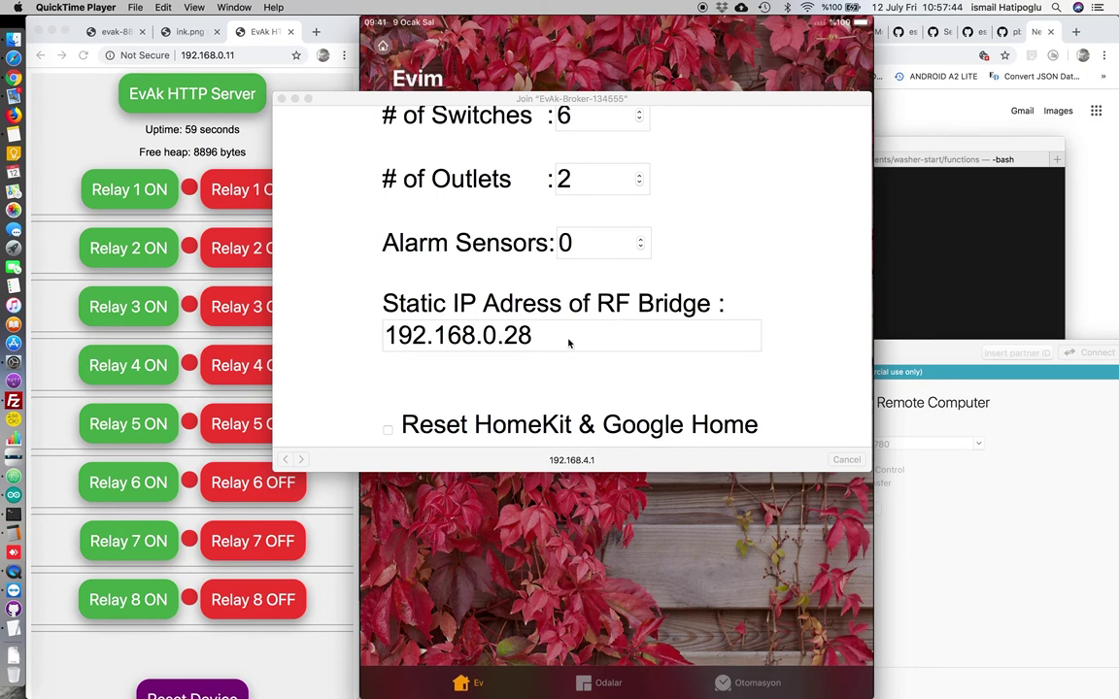
scroll(554, 343, "down", 2)
scroll(554, 343, "down", 3)
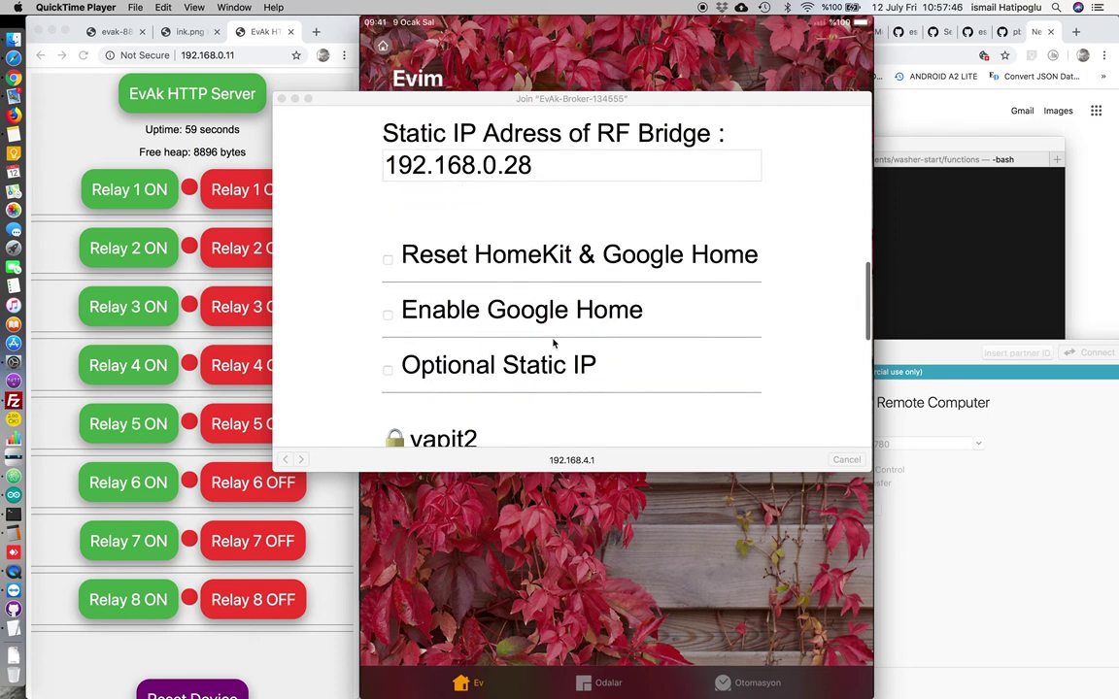
left_click(388, 310)
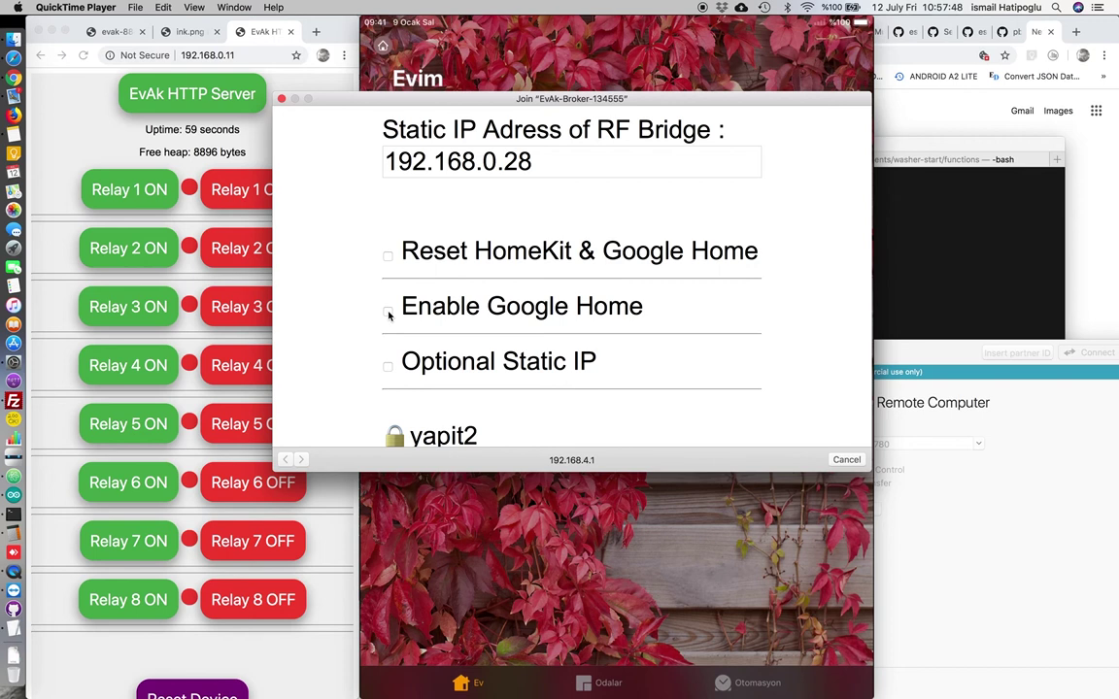
left_click(387, 308)
scroll(581, 330, "down", 2)
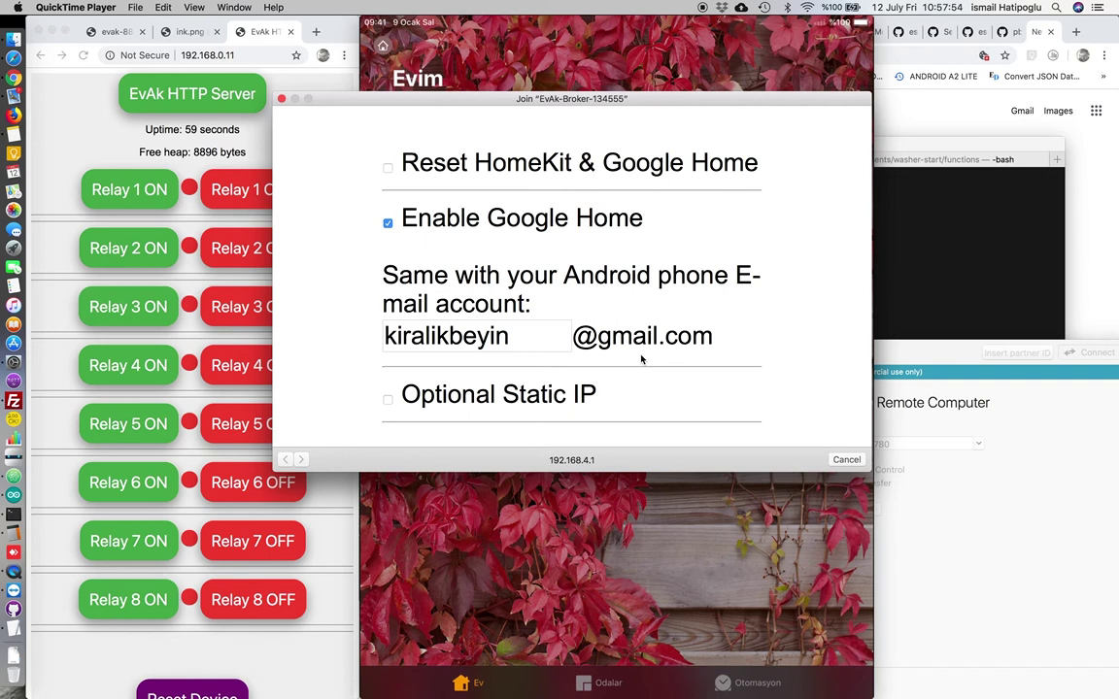
Select the Evak network for the broker, enter its Wi-Fi password and save the configuration.
scroll(670, 340, "down", 2)
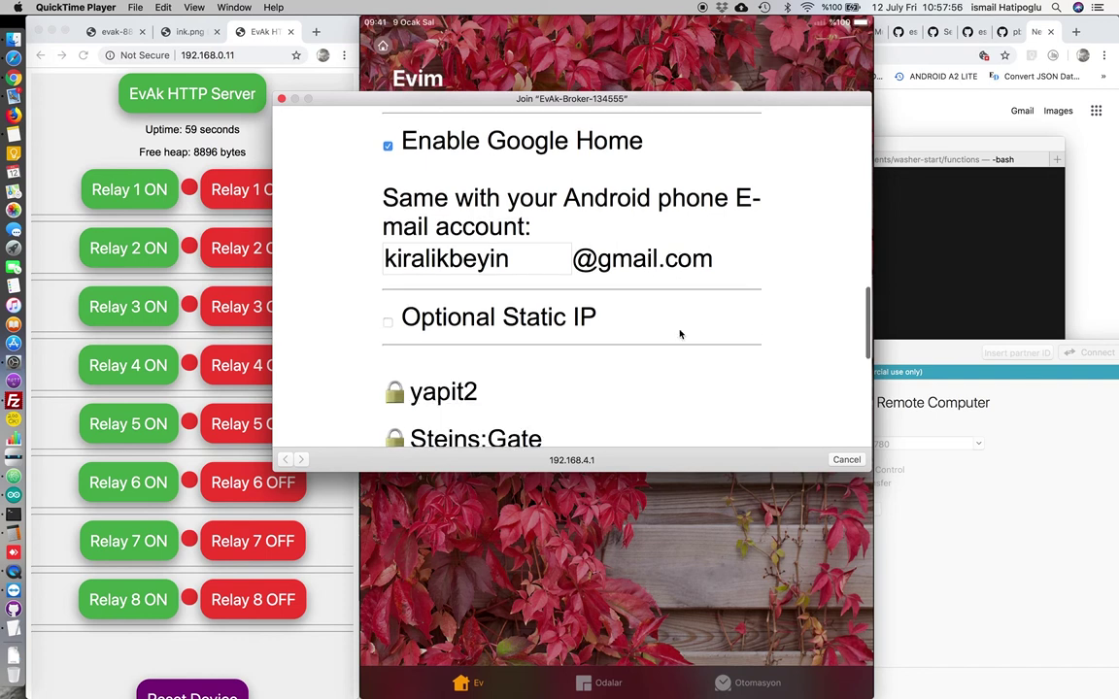
scroll(655, 348, "down", 6)
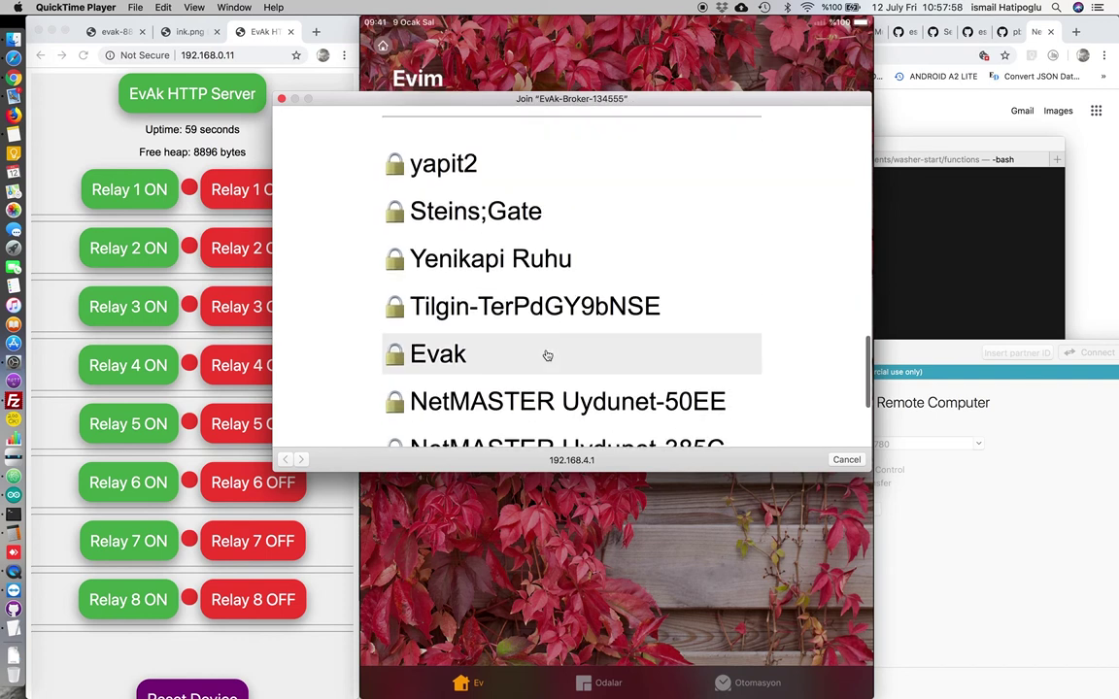
left_click(547, 356)
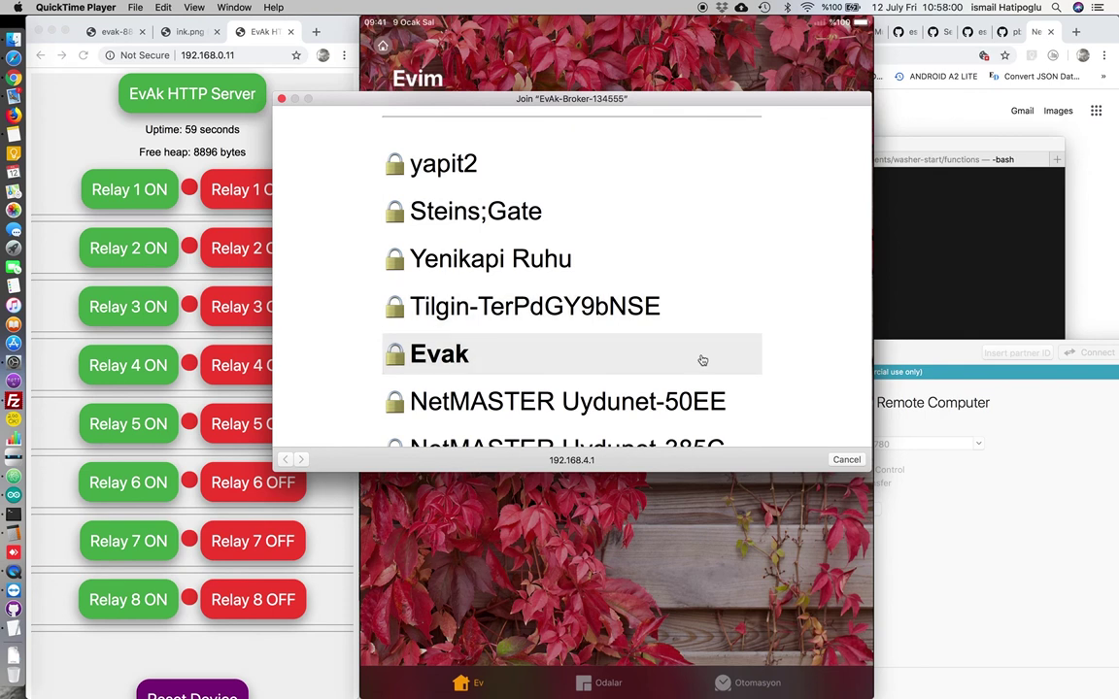
scroll(754, 357, "down", 1)
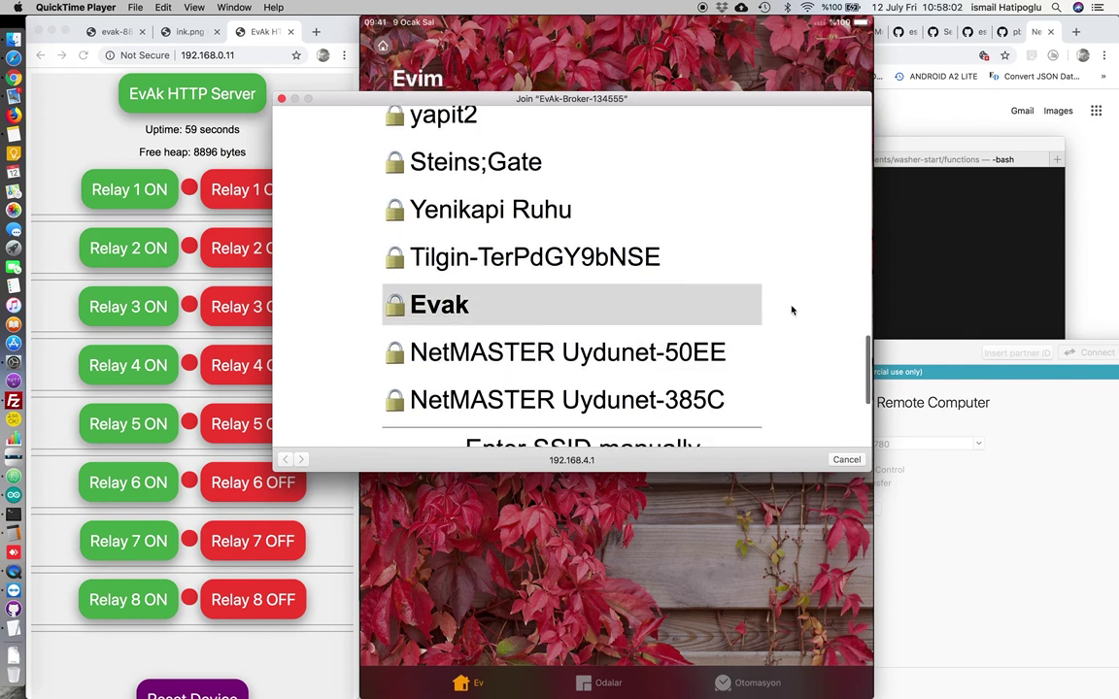
scroll(791, 311, "down", 4)
left_click(641, 349)
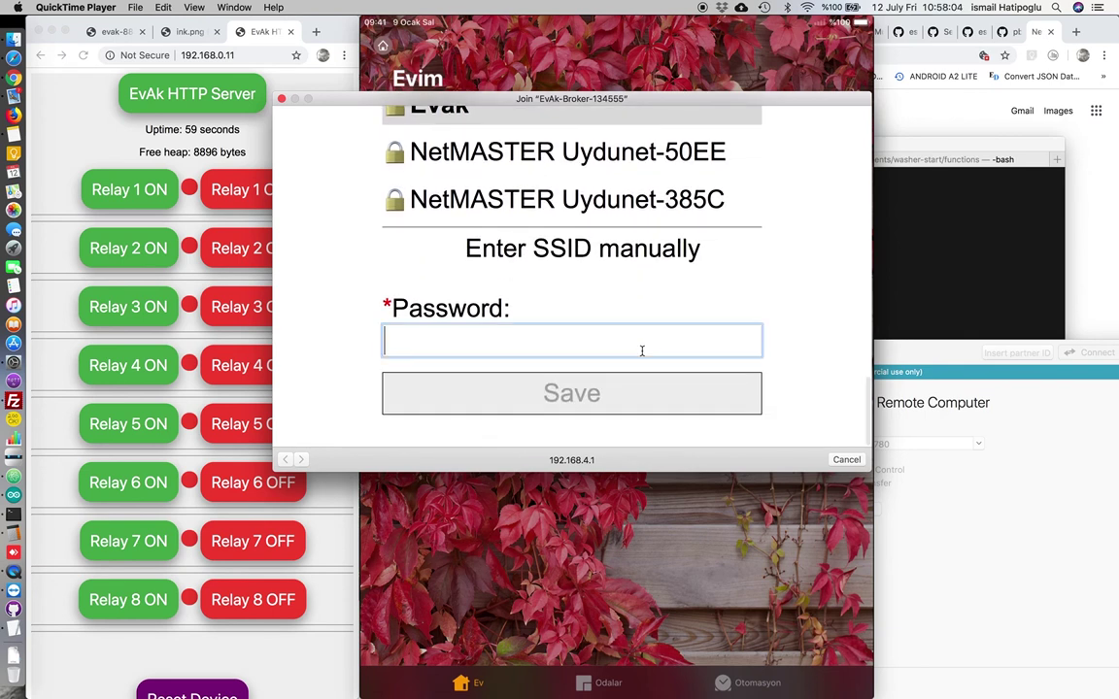
type("********")
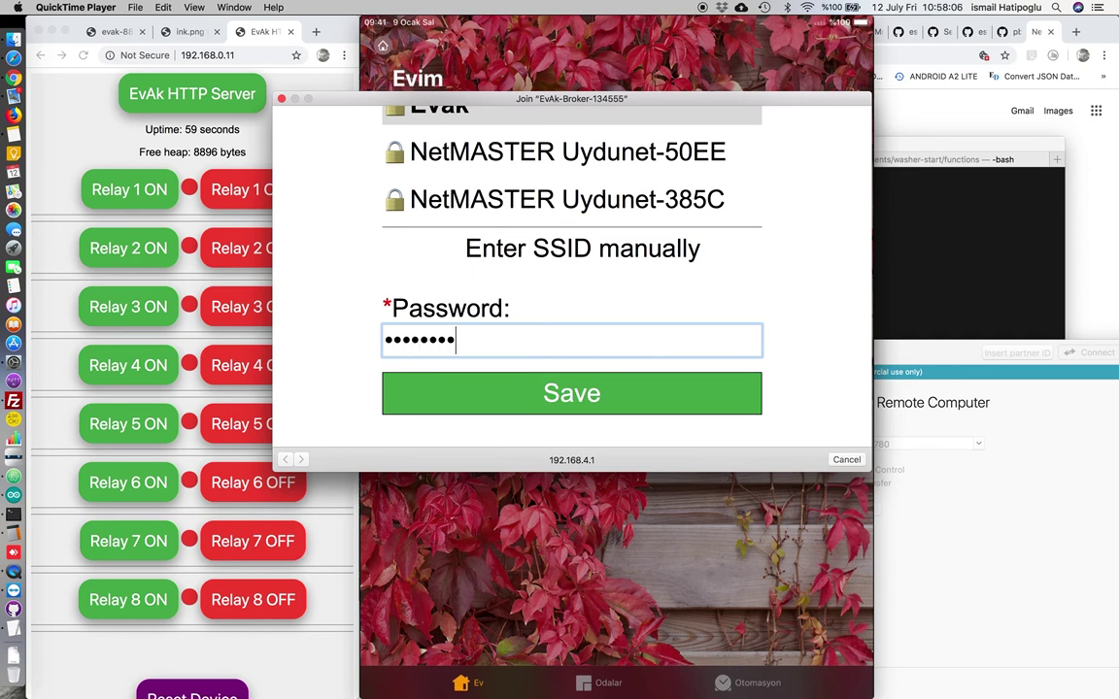
key("Return")
key("Return")
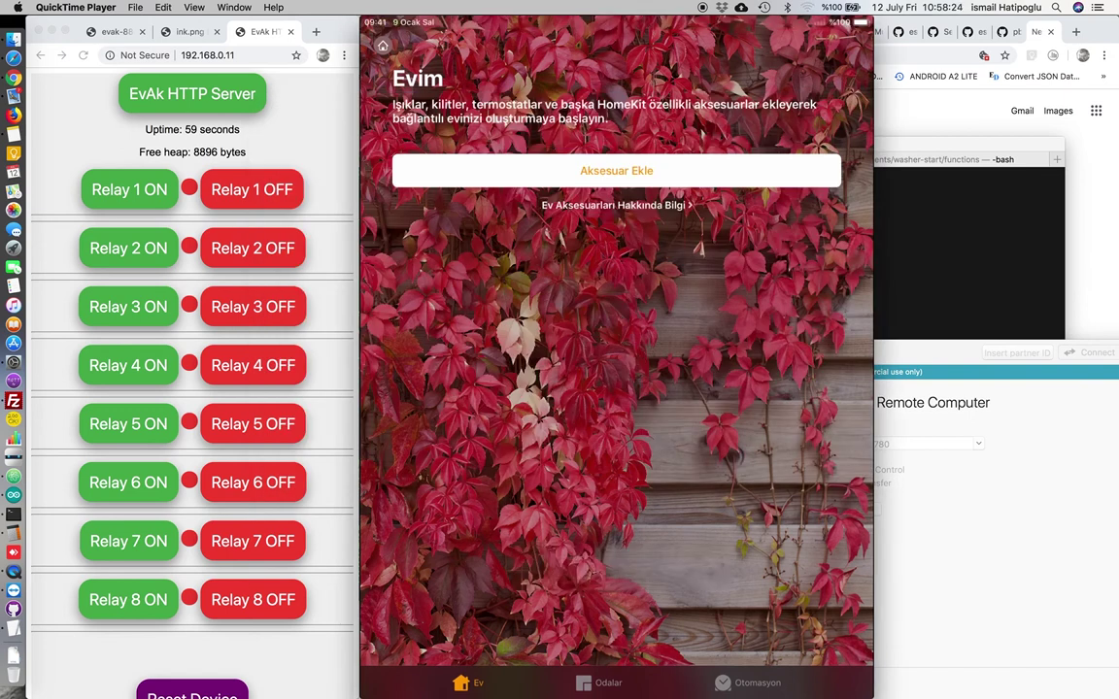
Reconnect the Mac to the Evak Wi-Fi network.
mouse_move(639, 347)
mouse_move(727, 163)
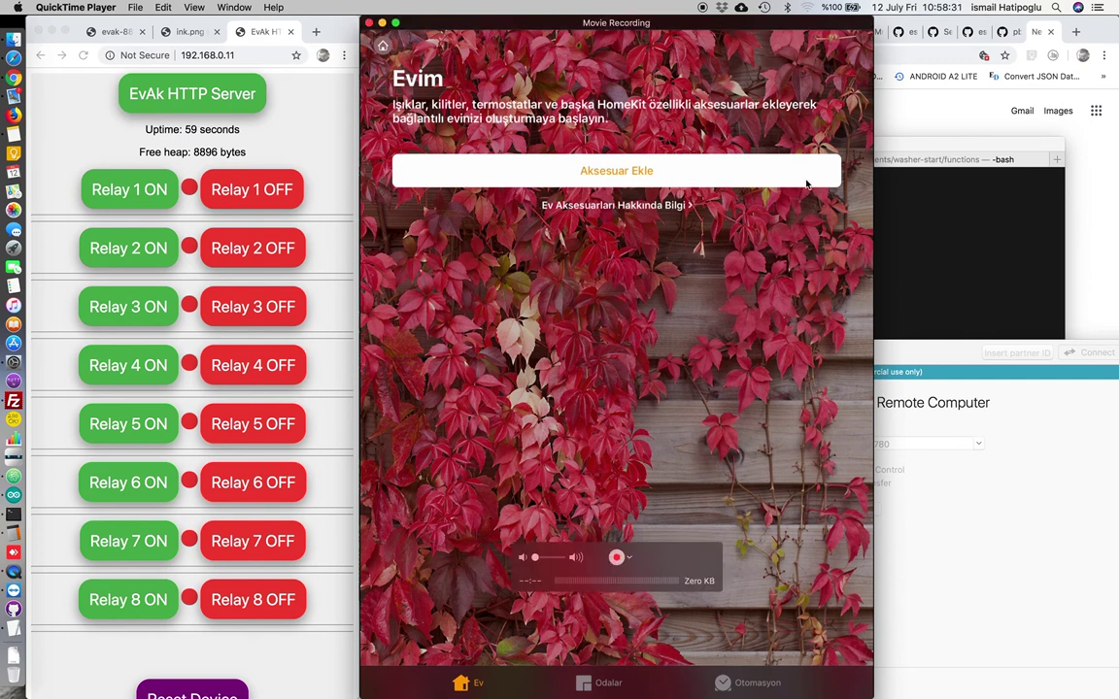
left_click(806, 7)
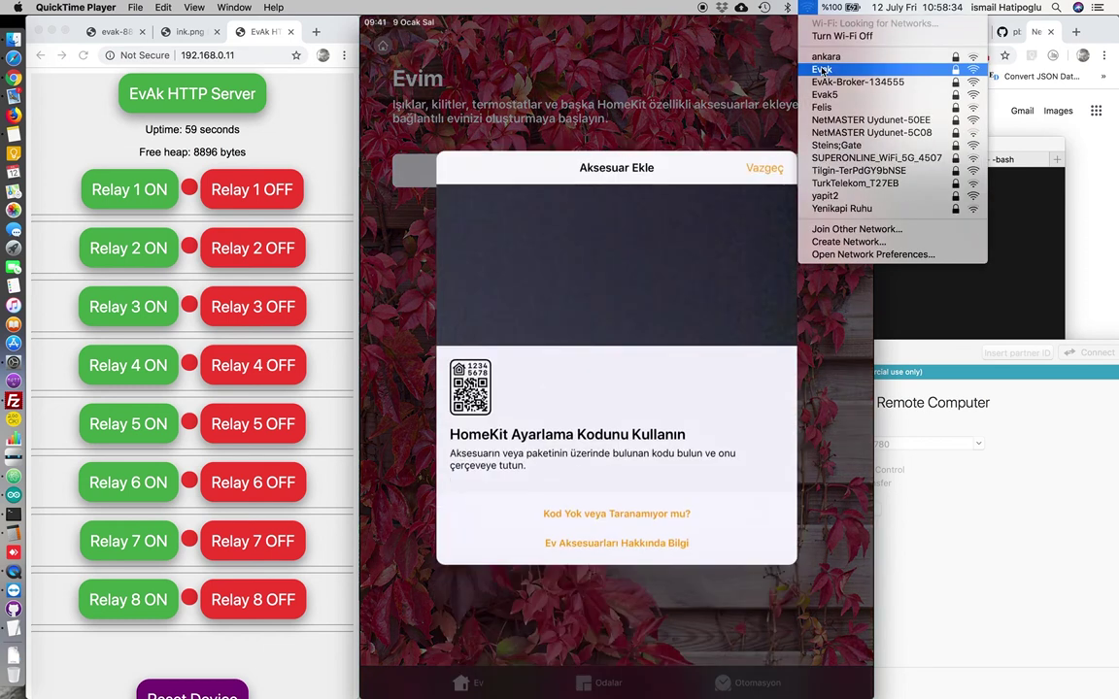
left_click(821, 70)
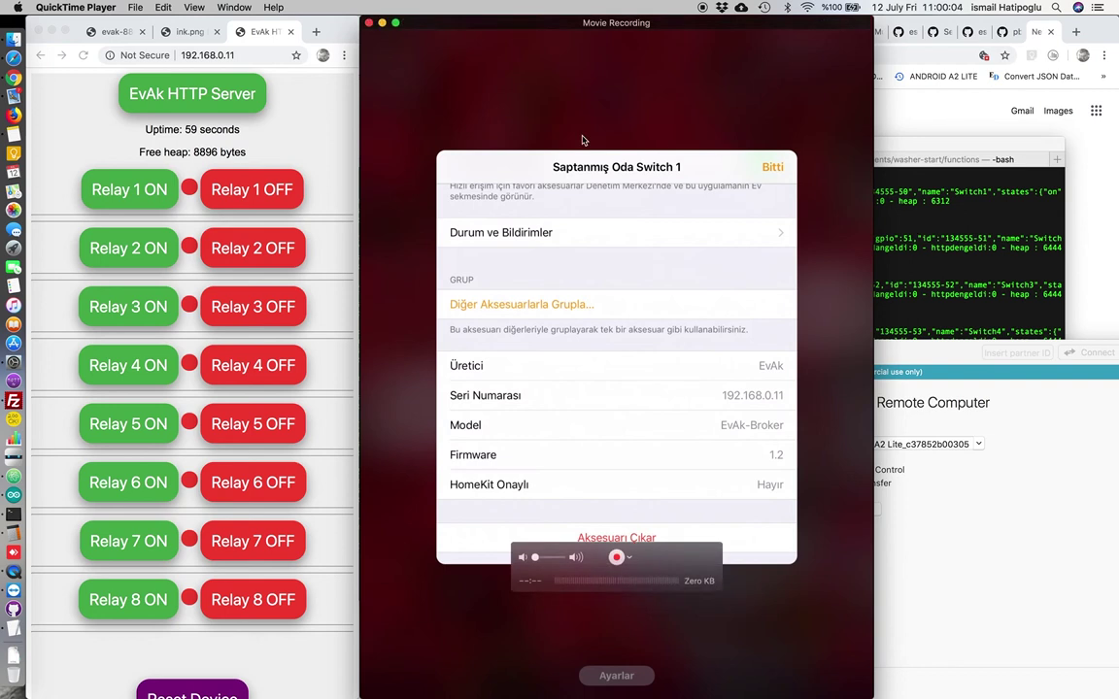
Reload the EvAk HTTP Server page at 192.168.0.11.
left_click(84, 55)
left_click(84, 54)
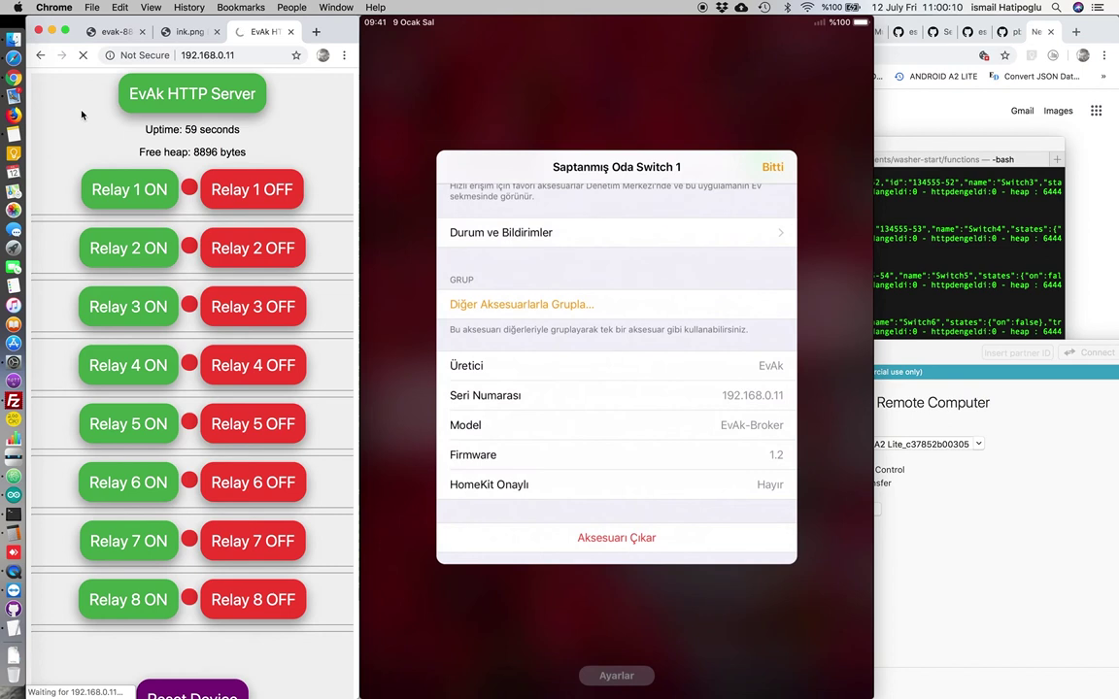
Try to start a TeamViewer remote control session with the Xiaomi_Mi A2 Lite phone.
left_click(1066, 543)
left_click(858, 509)
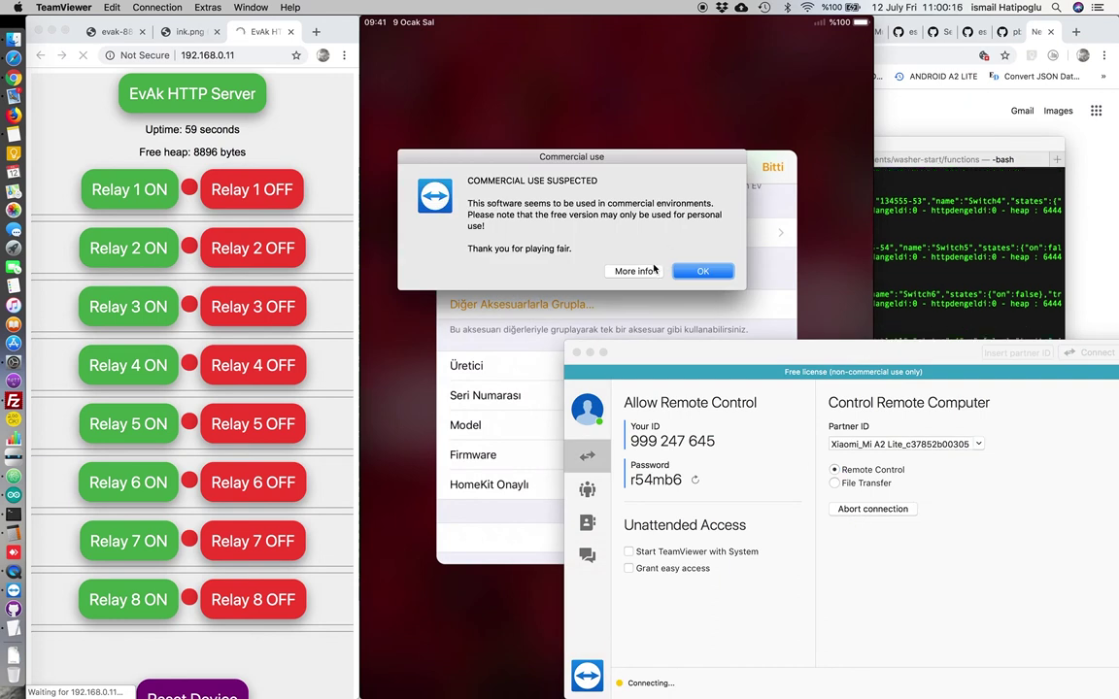
left_click(703, 271)
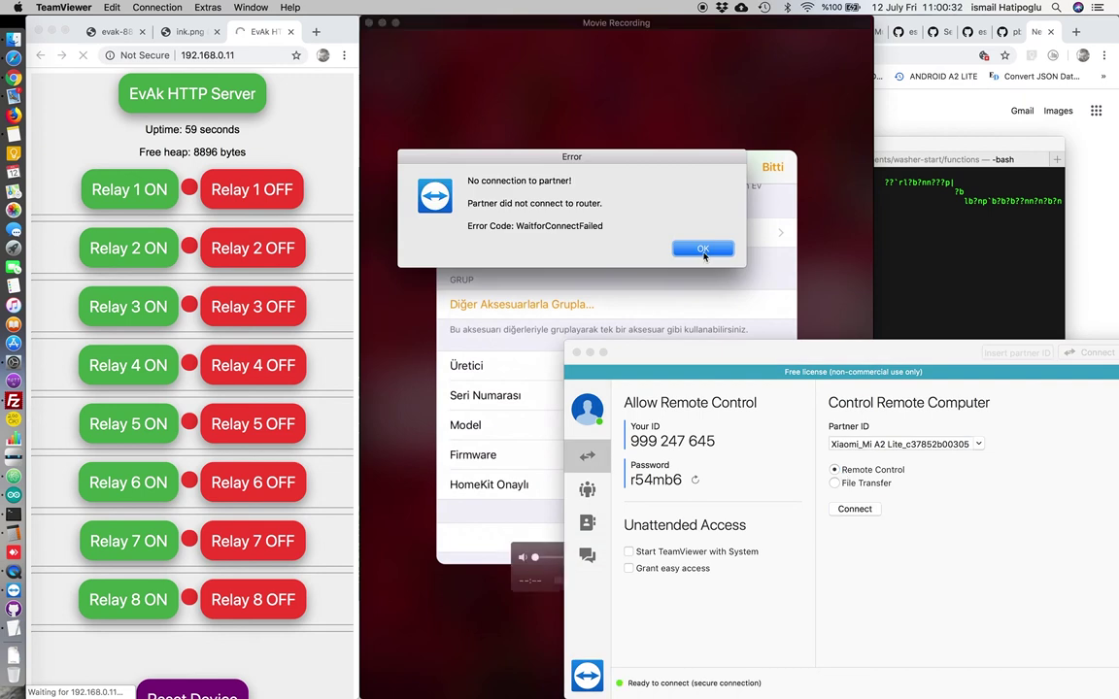
left_click(700, 250)
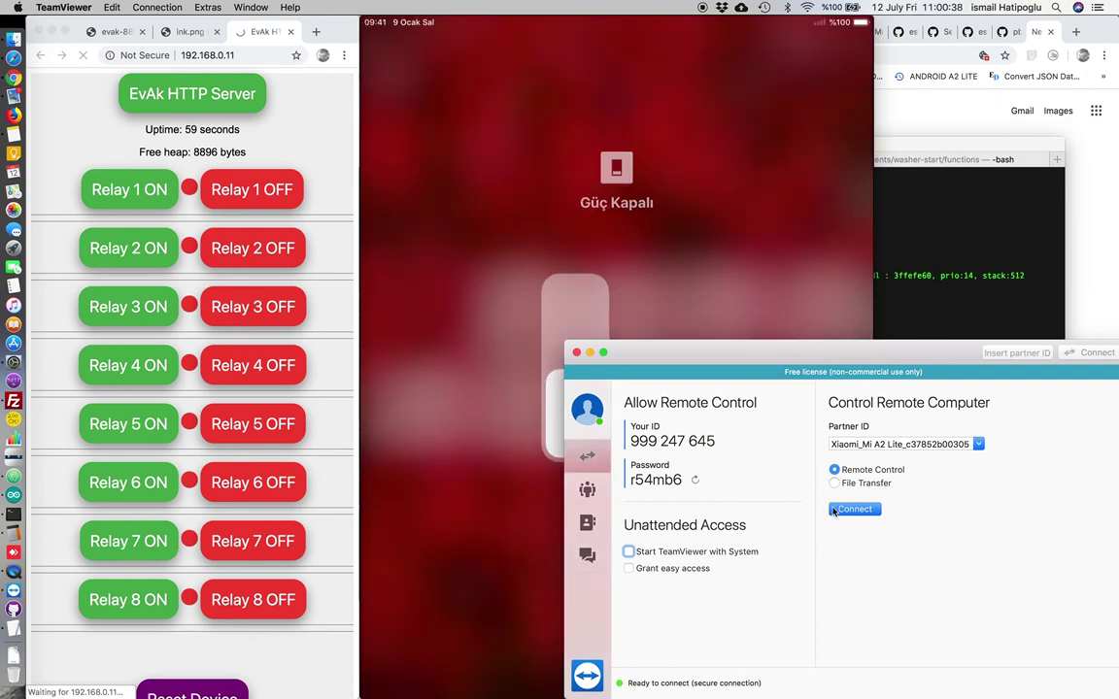
Connect to the Xiaomi_Mi A2 Lite phone by remote control and place its window beside the iPad mirror, with the iPad in front.
key("Return")
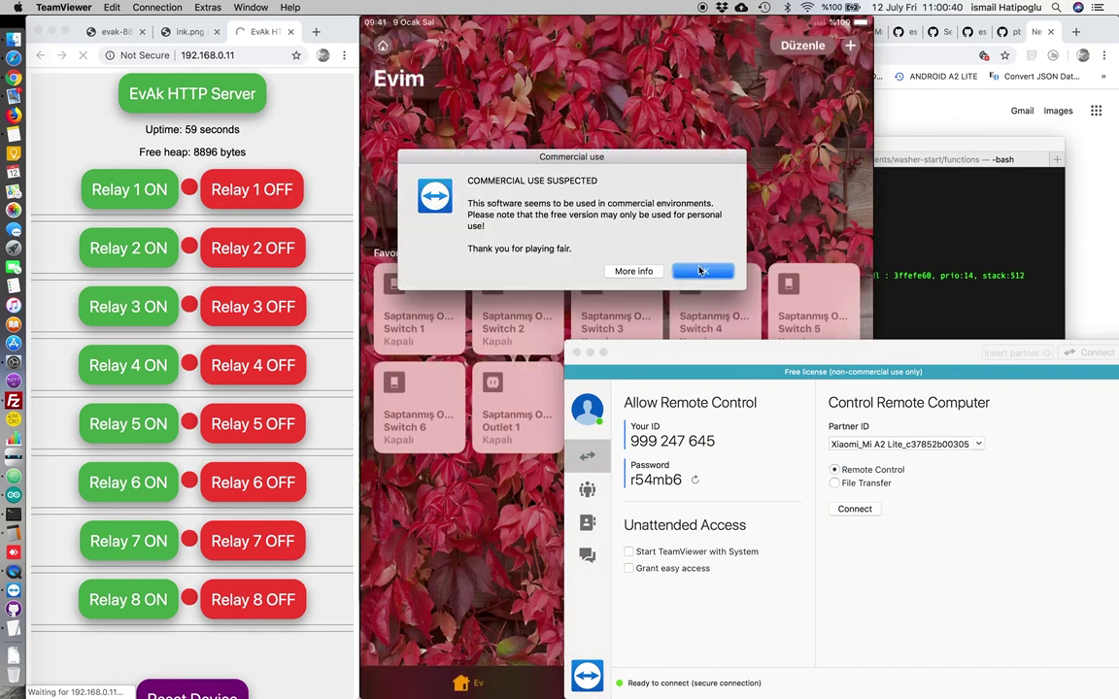
key("Return")
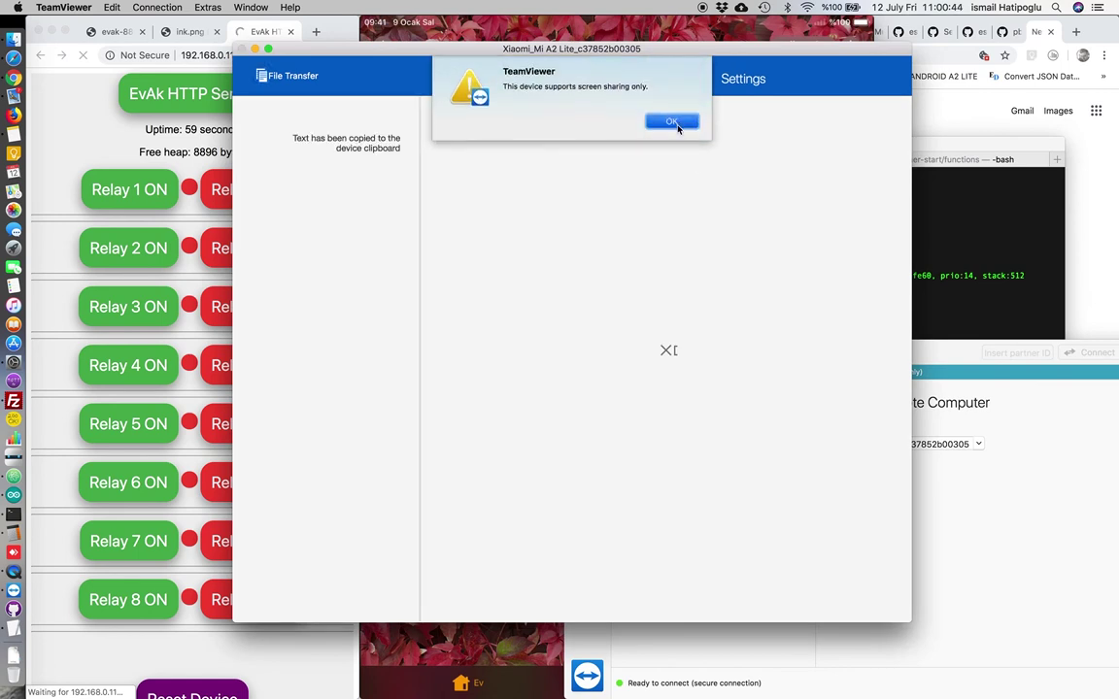
left_click(672, 124)
left_click_drag(553, 54, 883, 86)
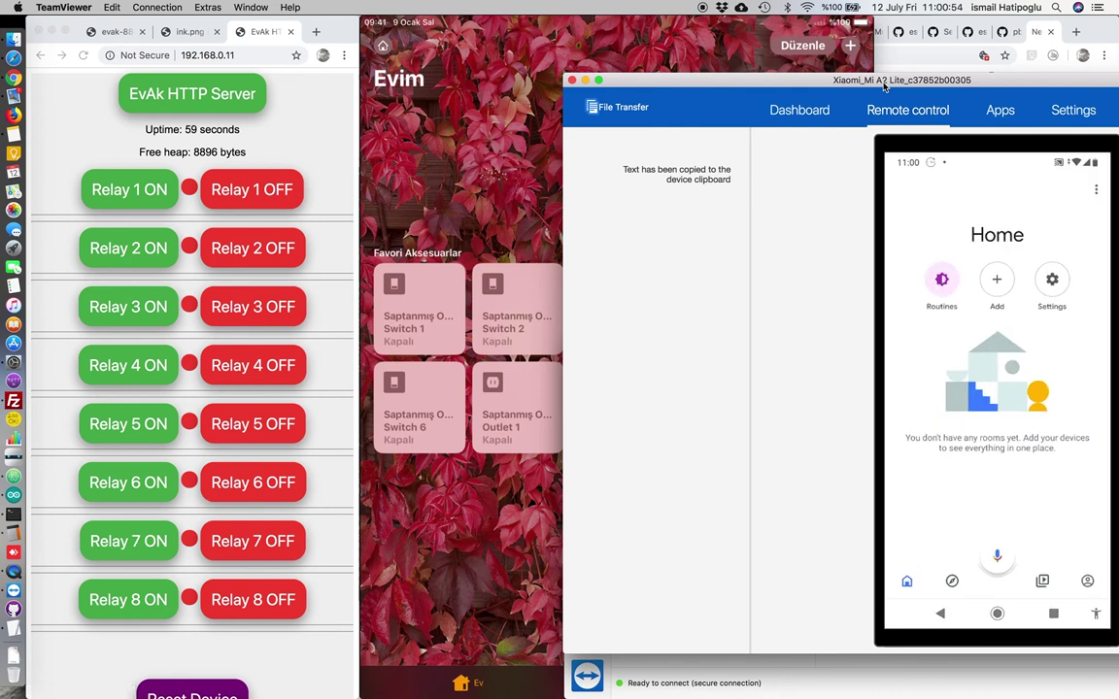
left_click(505, 466)
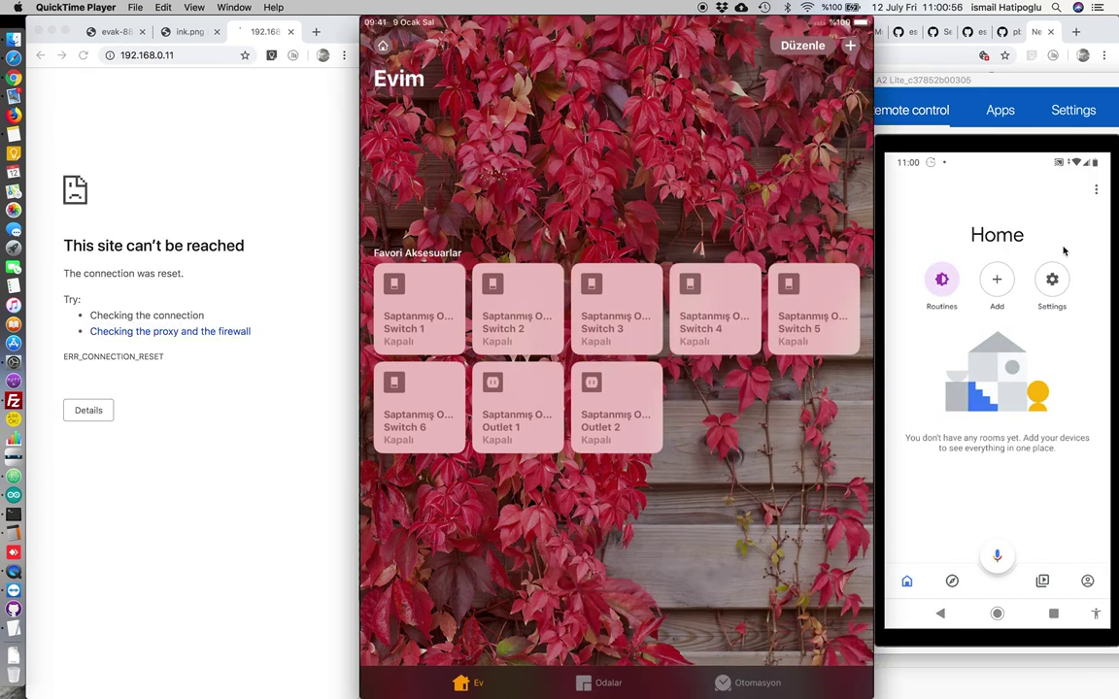
Refresh Google Home on the phone and look through the linked outlets and switches, then return to the iPad mirror.
left_click(986, 225)
scroll(982, 225, "down", 2)
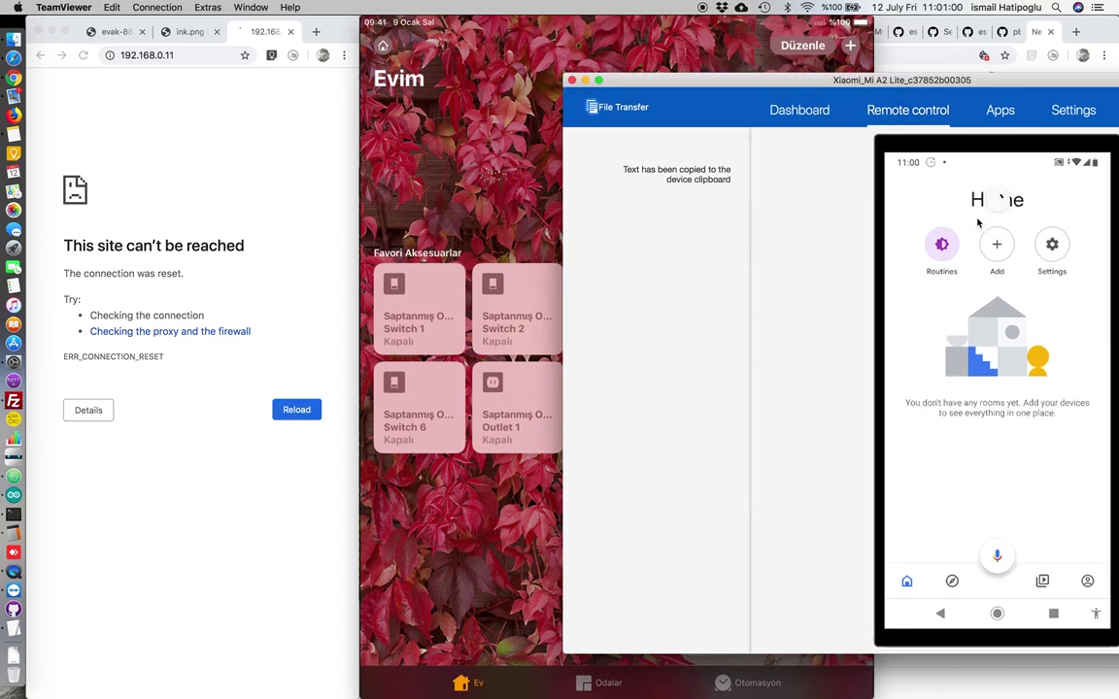
scroll(978, 223, "up", 2)
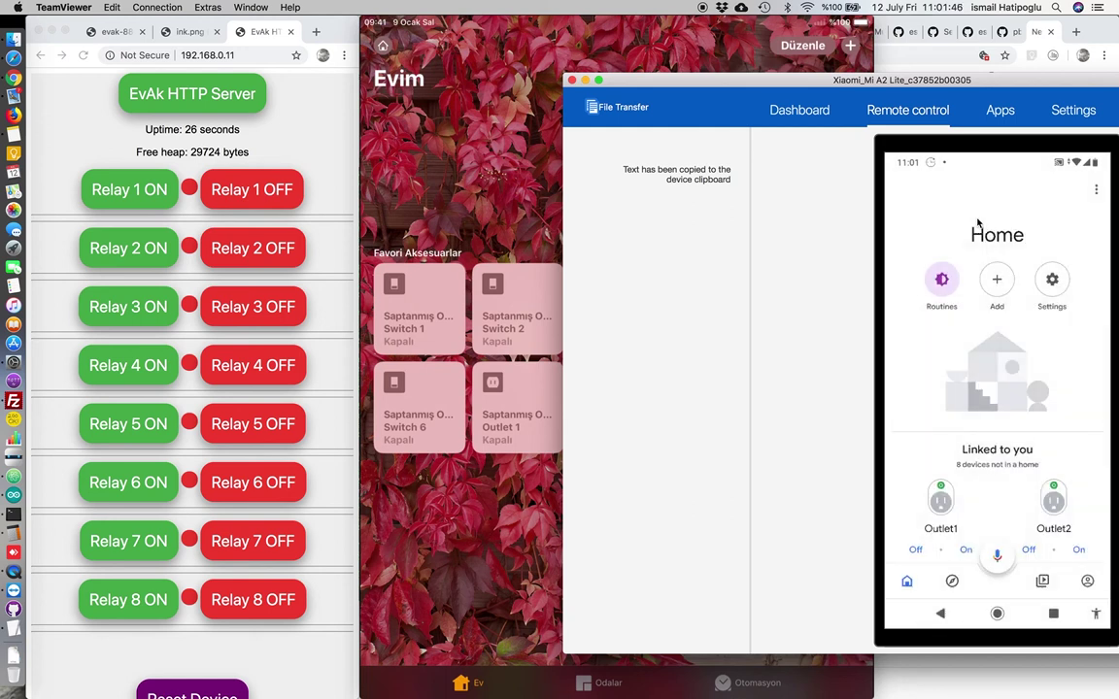
scroll(976, 221, "down", 5)
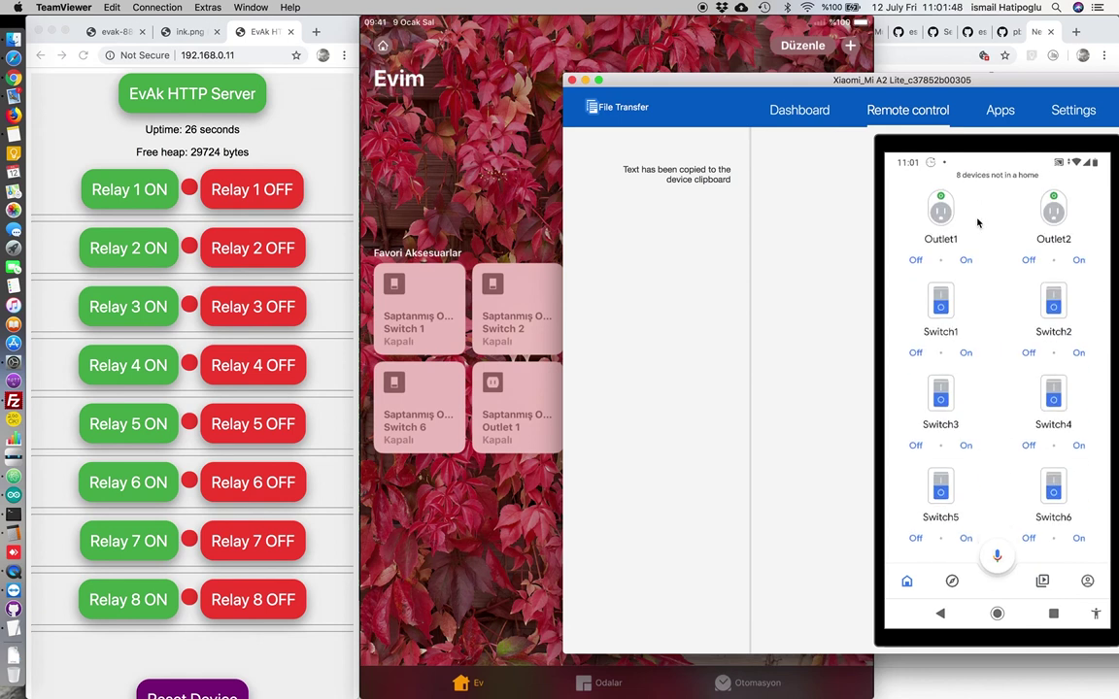
scroll(977, 221, "up", 5)
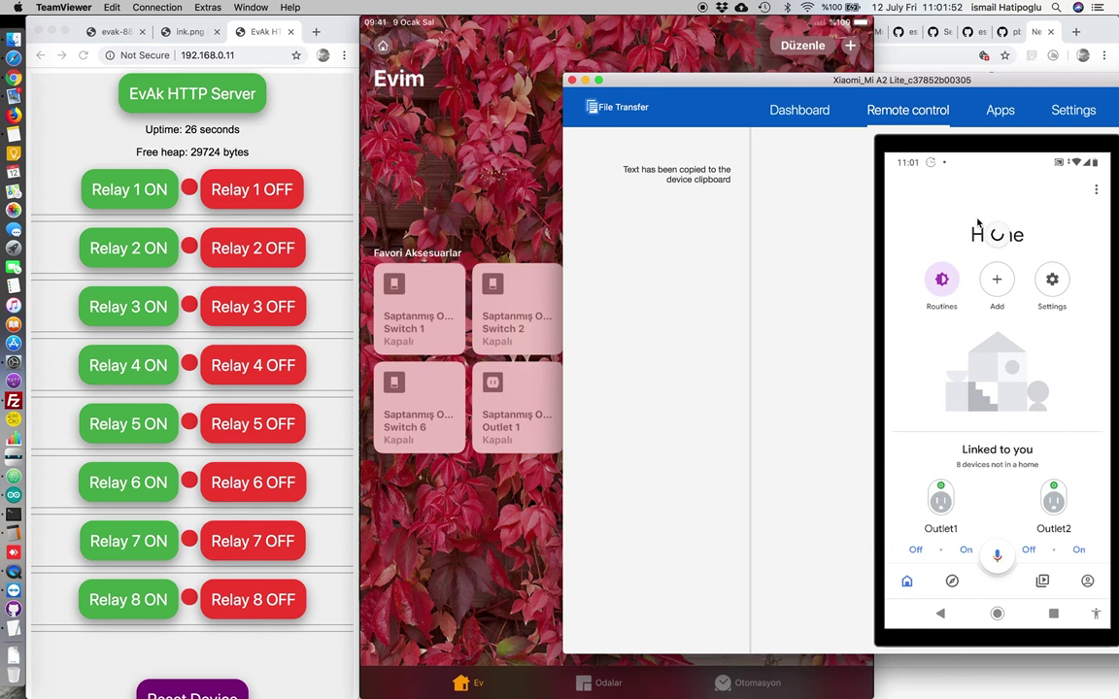
left_click(550, 201)
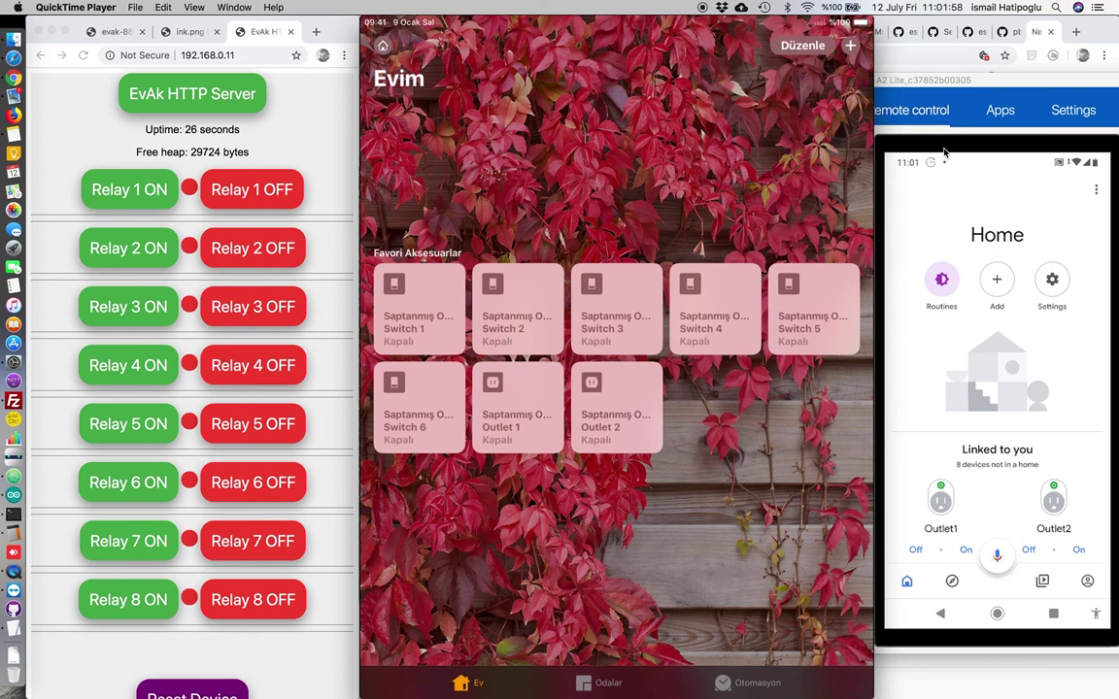
mouse_move(705, 239)
Reload the EvAk Kontrol page at evak-88ea9c.local and the EvAk HTTP Server page at 192.168.0.11.
left_click(109, 37)
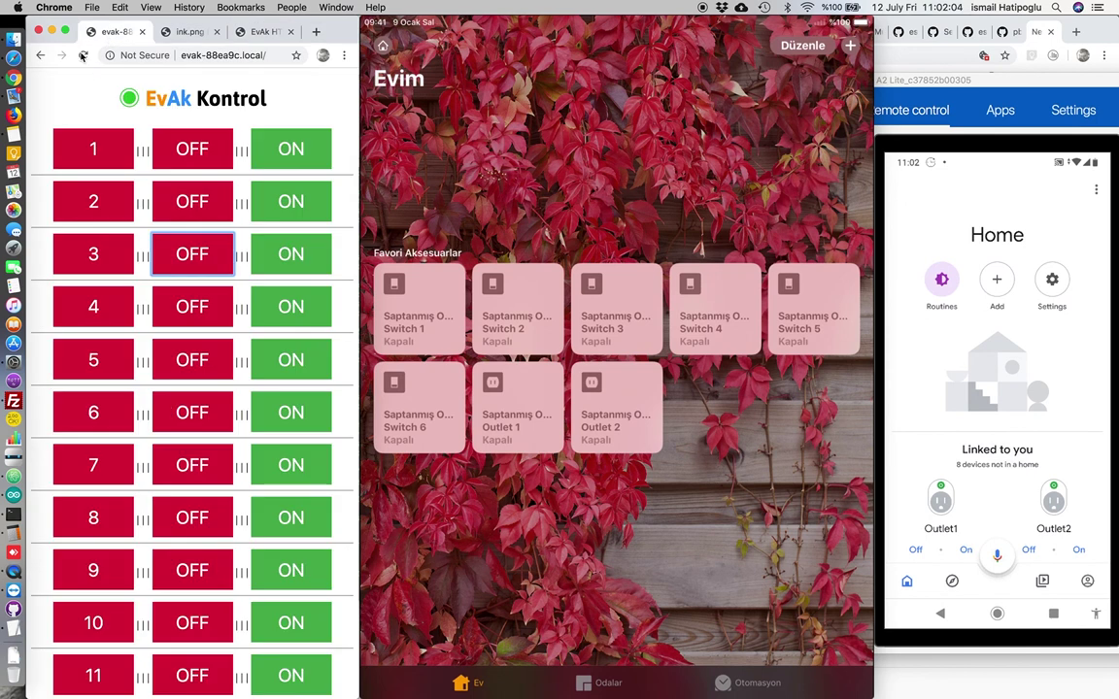
left_click(83, 55)
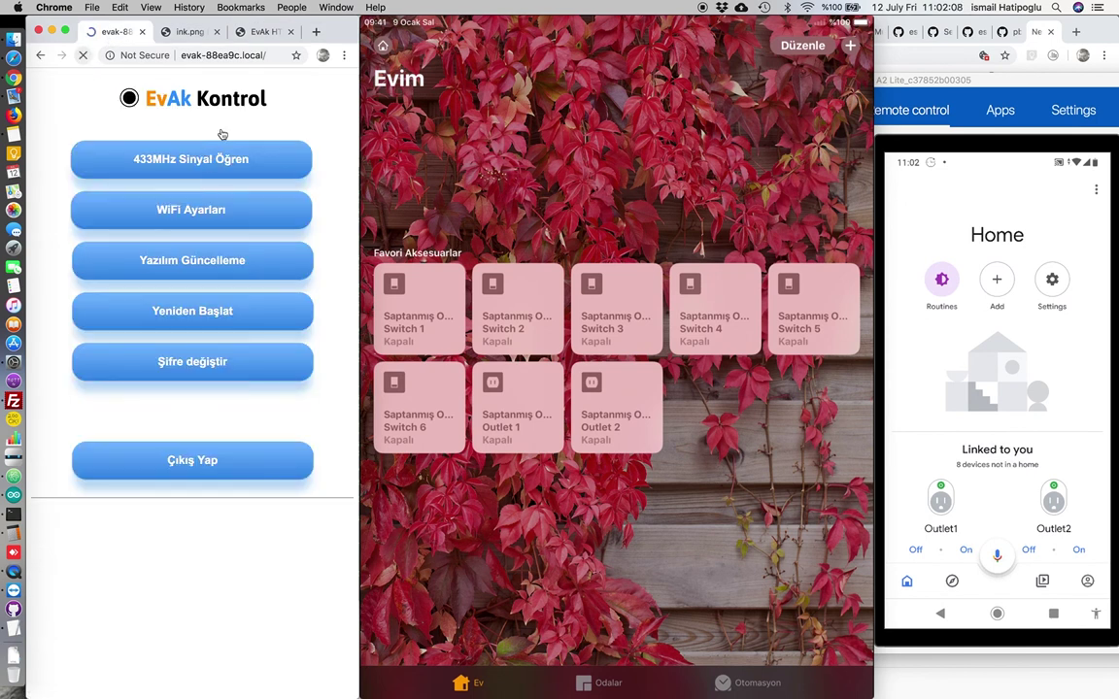
left_click(183, 32)
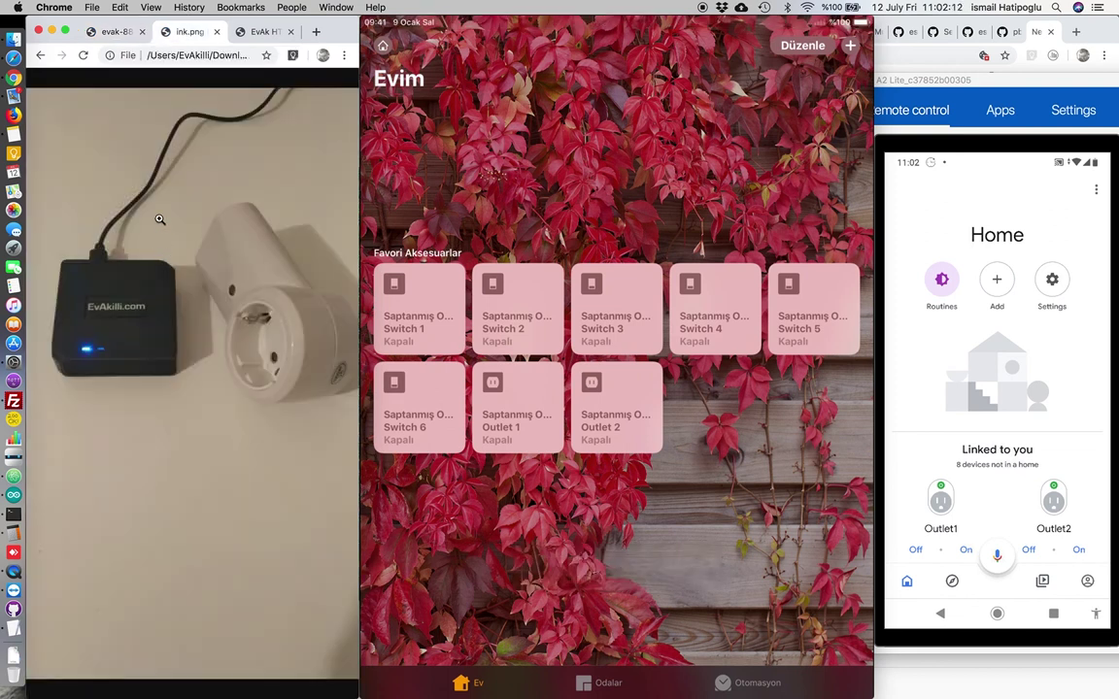
left_click(114, 34)
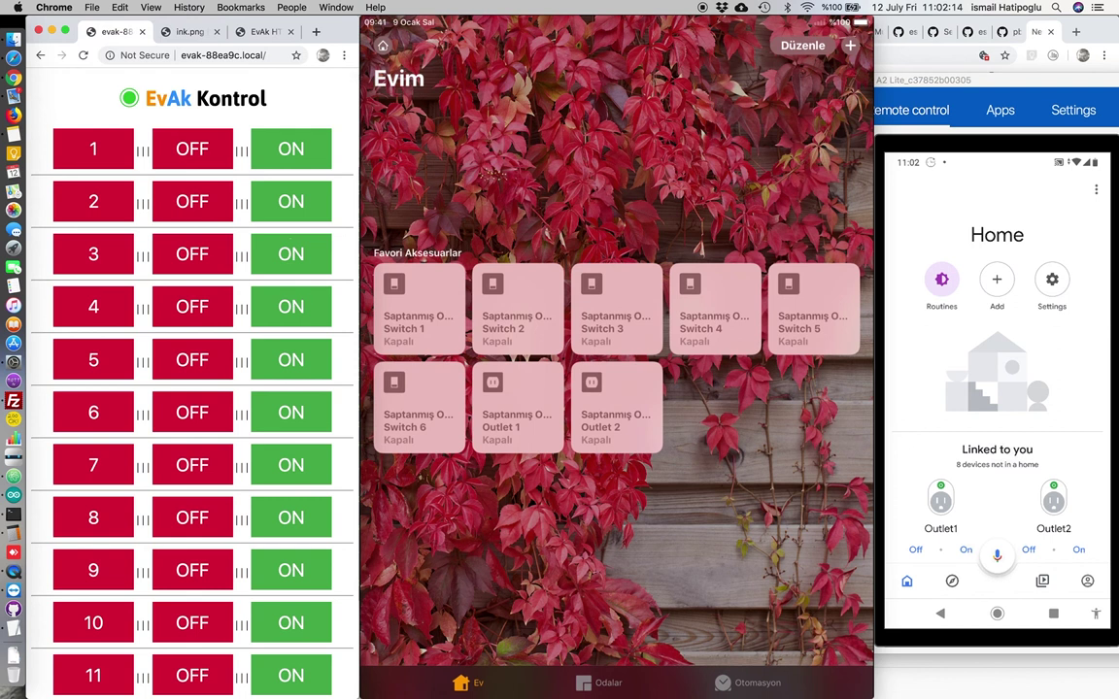
left_click(259, 33)
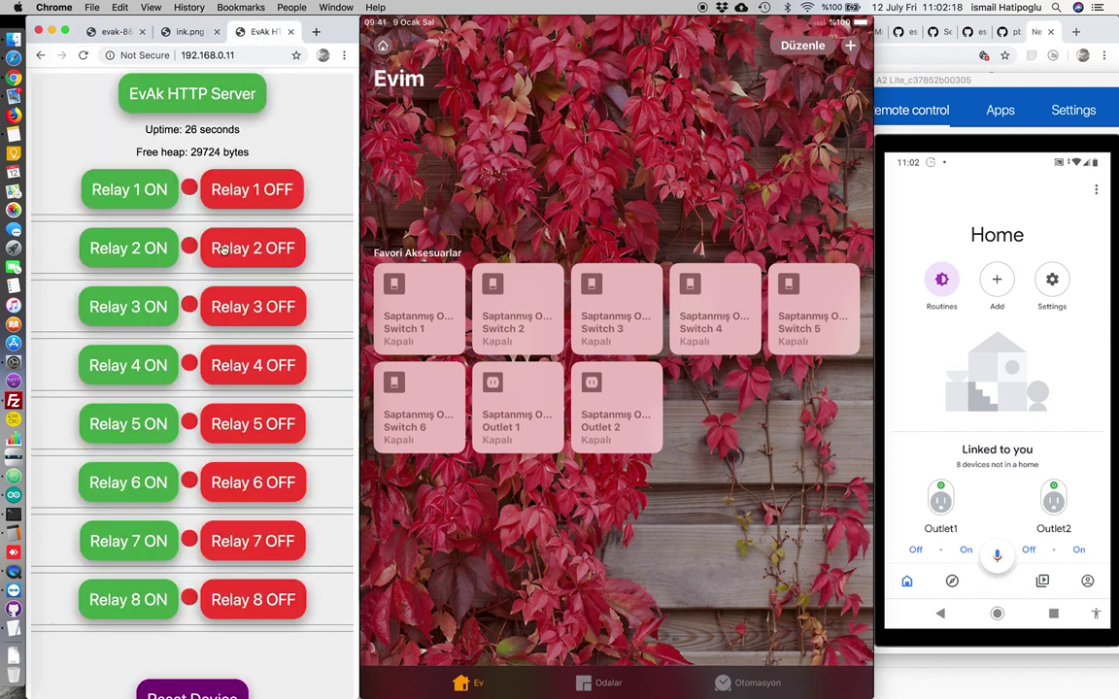
left_click(84, 57)
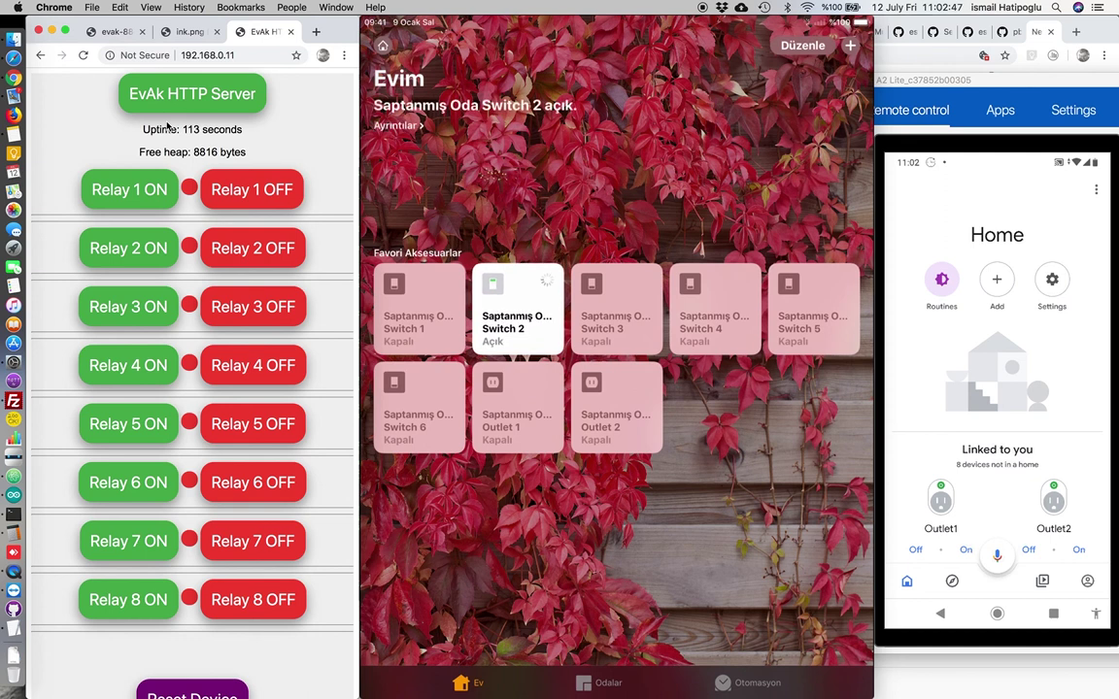
Switch on Relay 2 from the EvAk HTTP Server page.
left_click(118, 33)
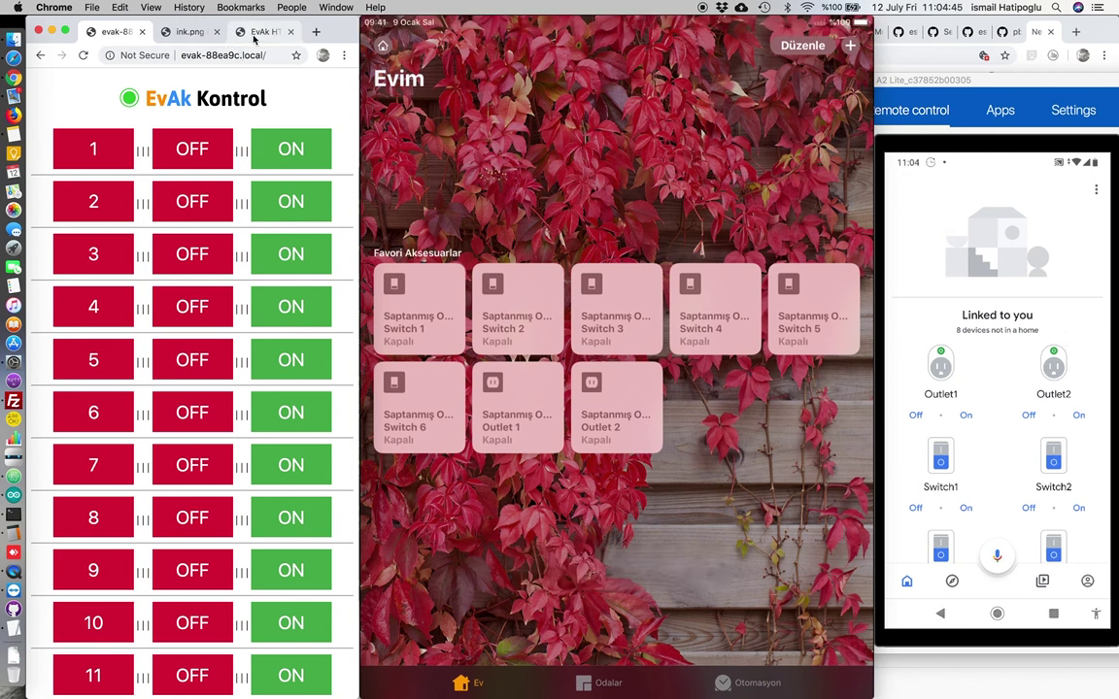
left_click(254, 33)
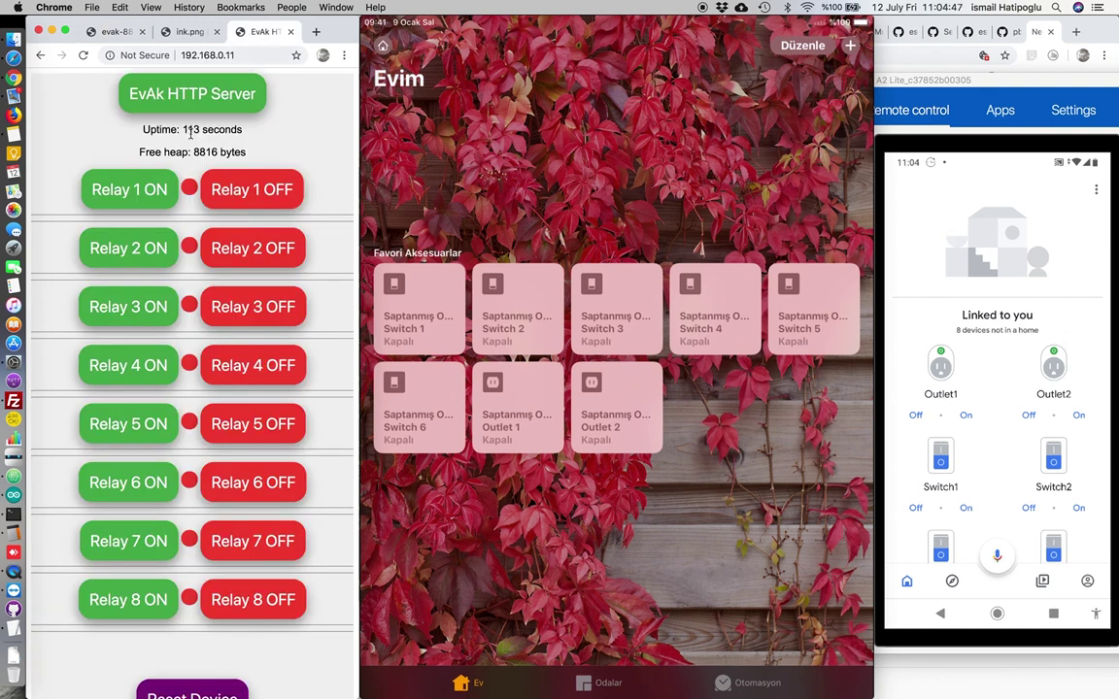
left_click(134, 257)
left_click(134, 257)
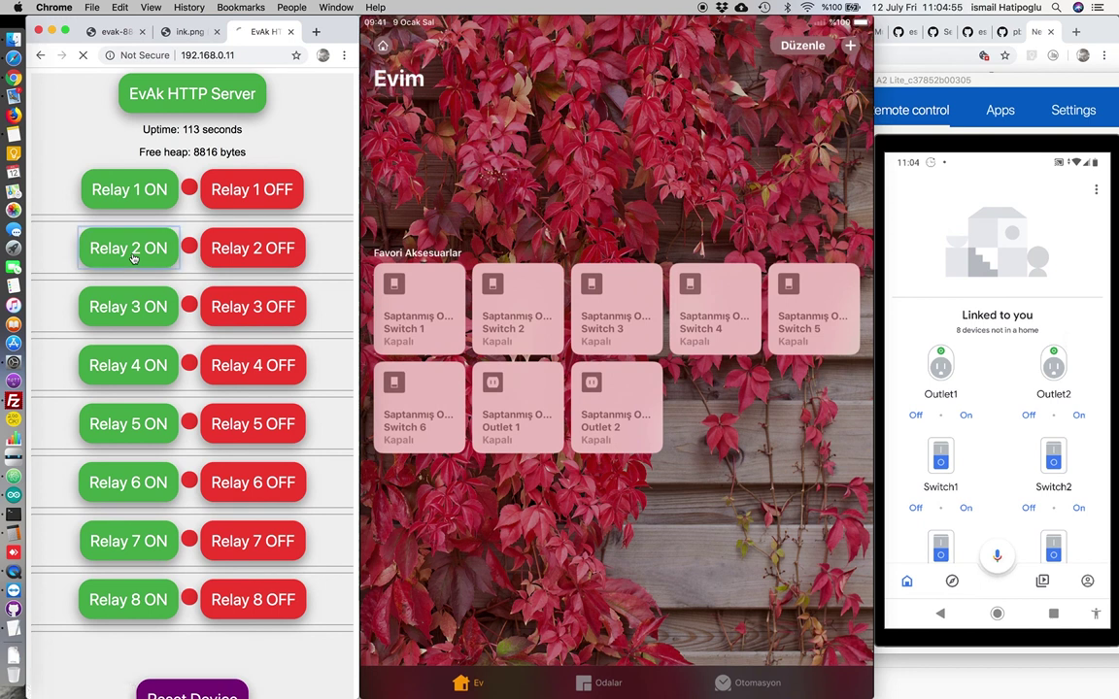